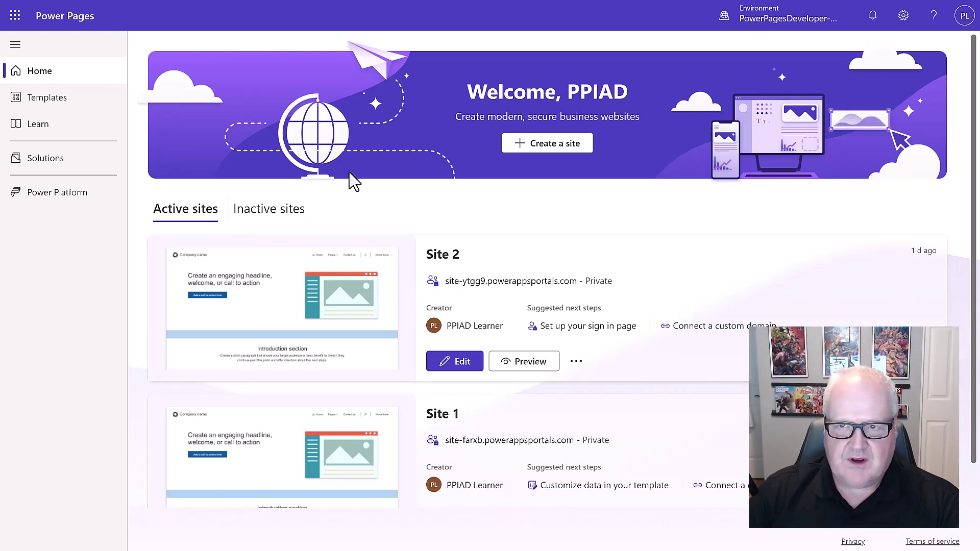
- Open Site 2 for editing and close the Copilot pane
left_click(480, 366)
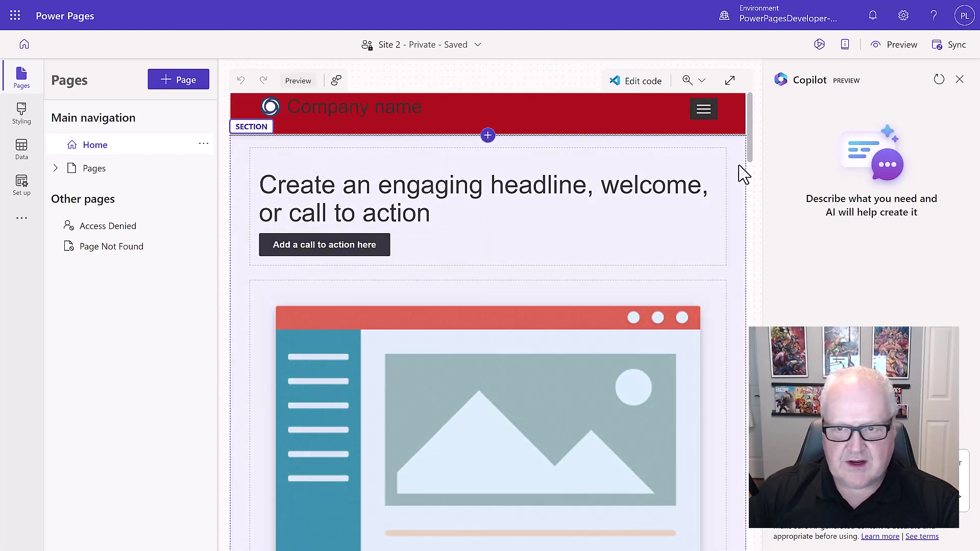
left_click(960, 81)
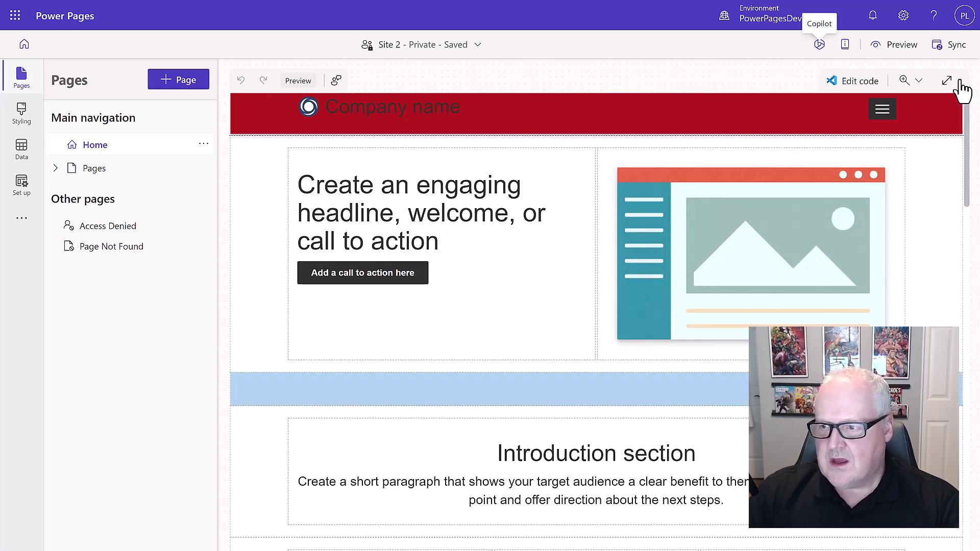
- Open the site header settings and clear the site title so no title text is used
mouse_move(505, 114)
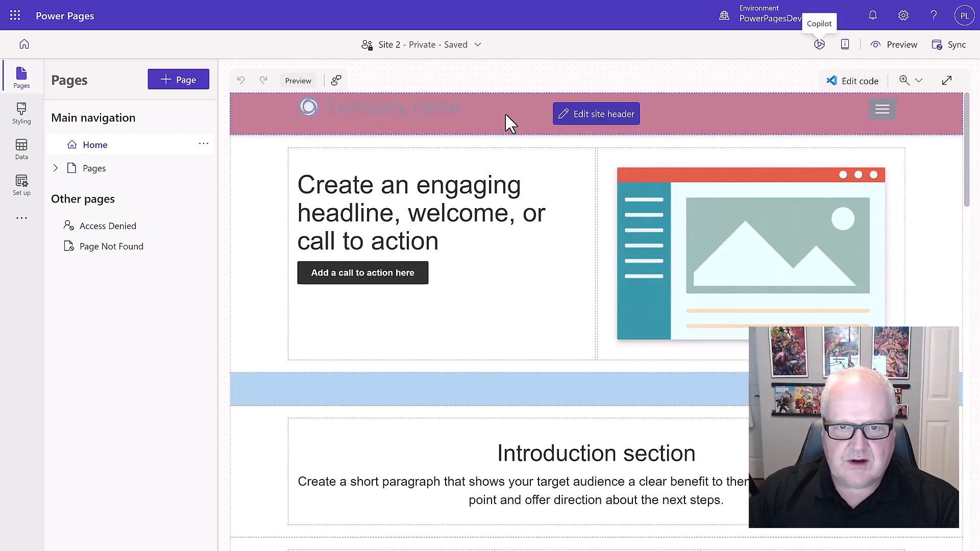
left_click(595, 123)
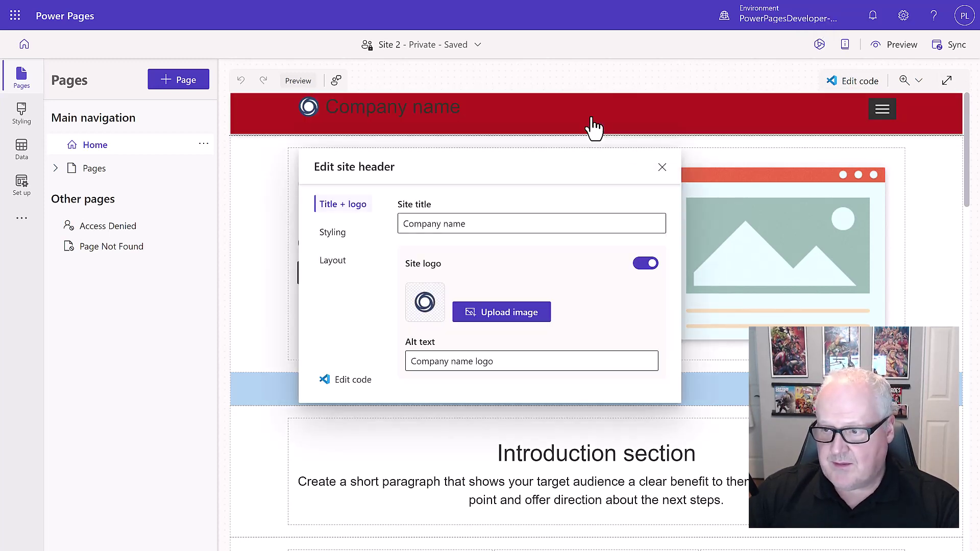
left_click_drag(476, 227, 403, 221)
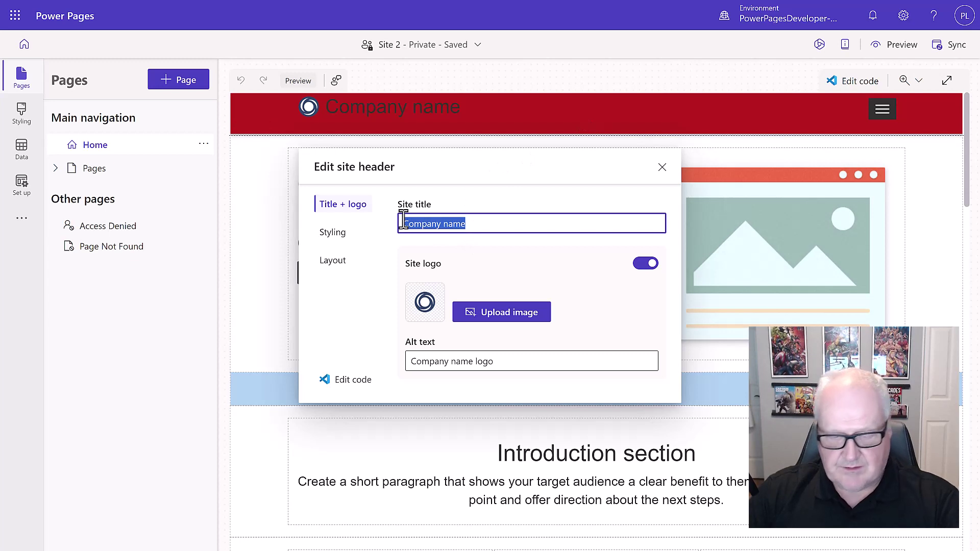
key("BackSpace")
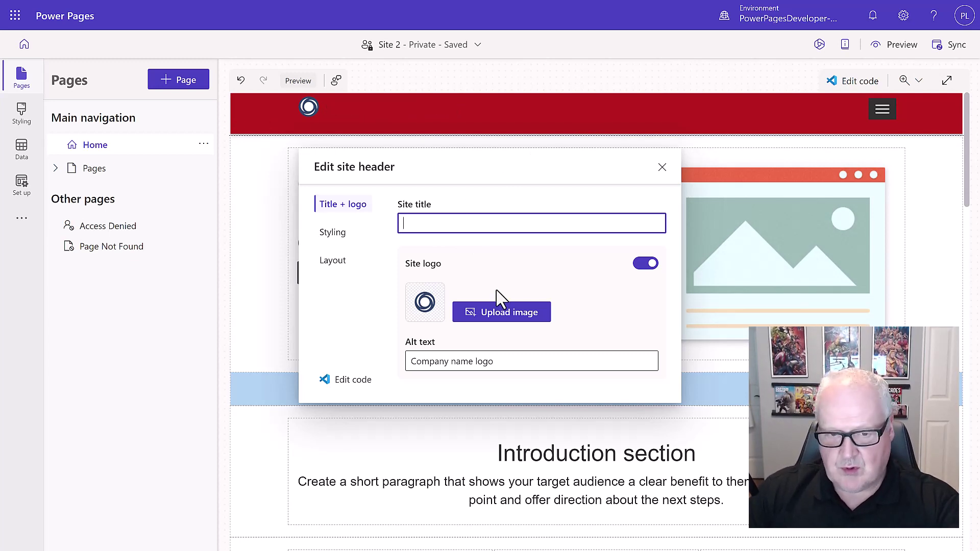
- Upload header.png as the site logo and set its alt text to "Contoso Coffee"
left_click(497, 320)
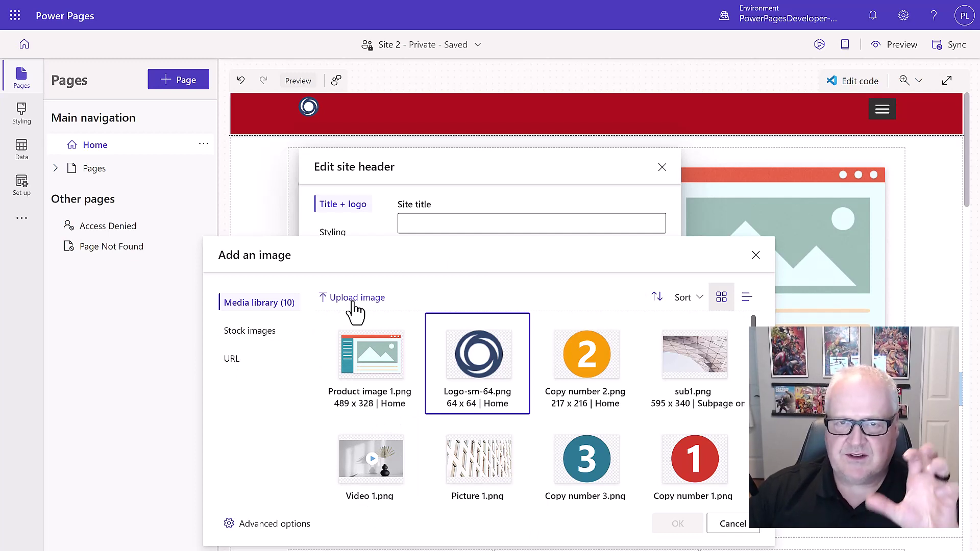
left_click(372, 306)
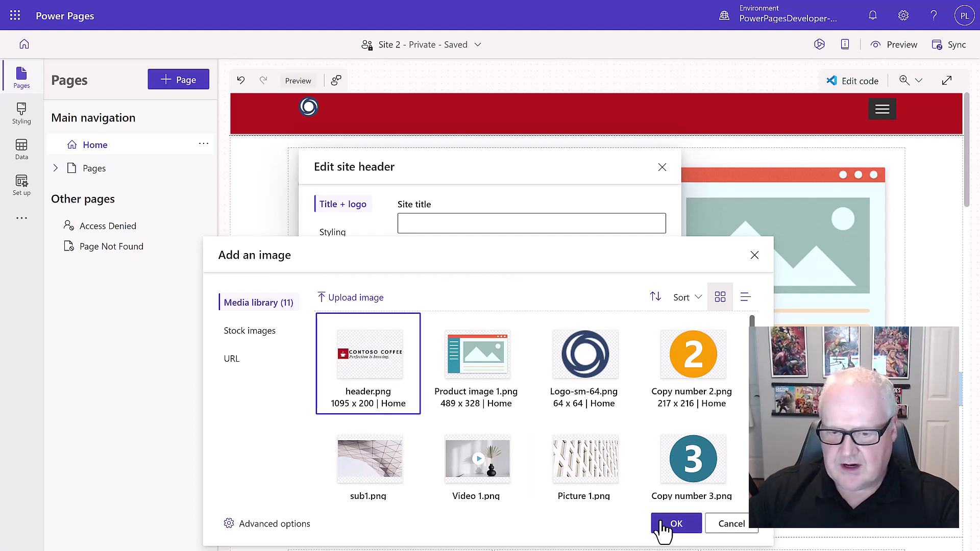
left_click(677, 526)
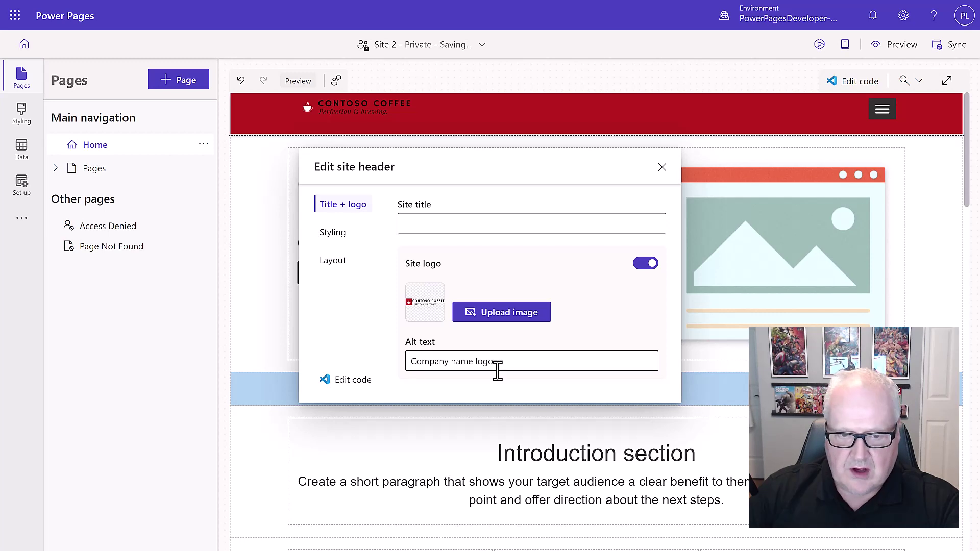
left_click_drag(499, 364, 403, 365)
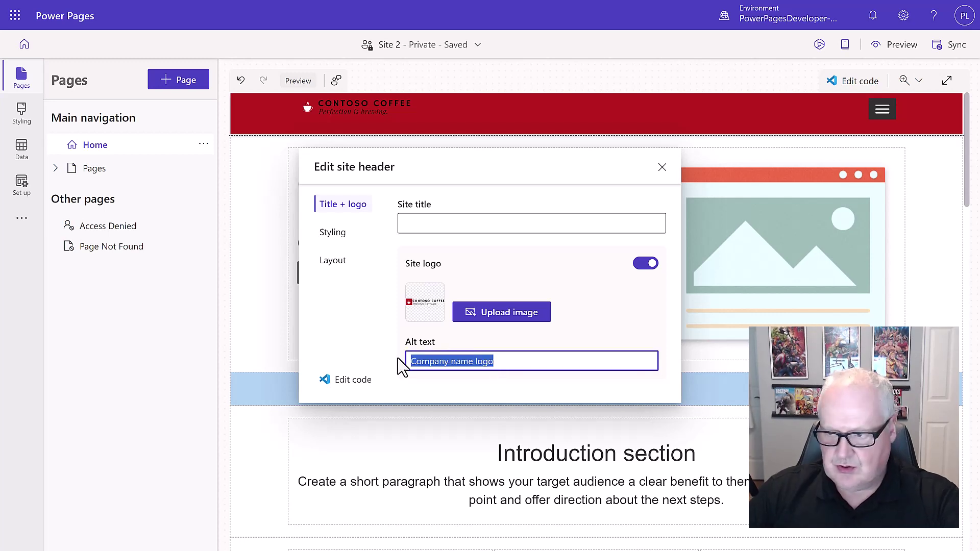
type("Cont")
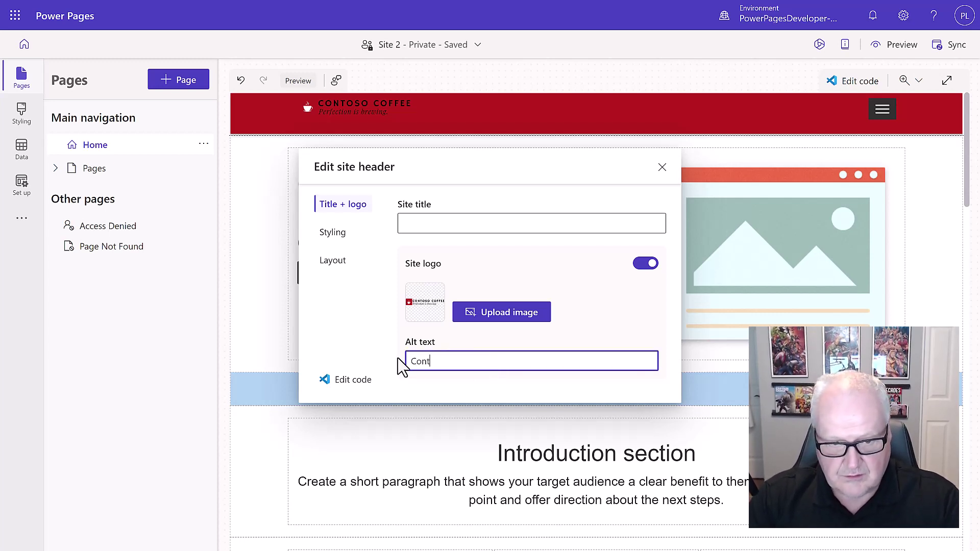
type("oso Coffee")
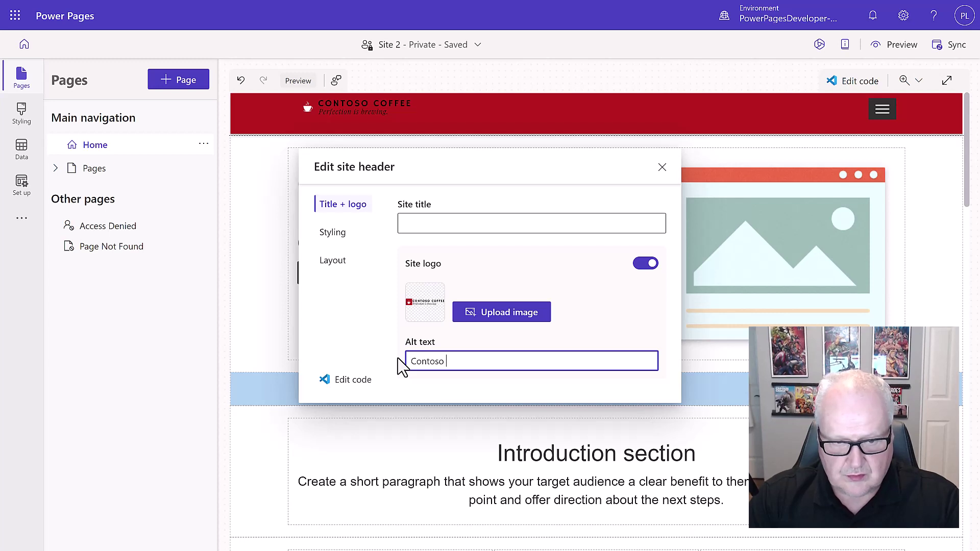
- Set the site header's background to the white brand color and close the header settings
left_click(337, 236)
mouse_move(485, 239)
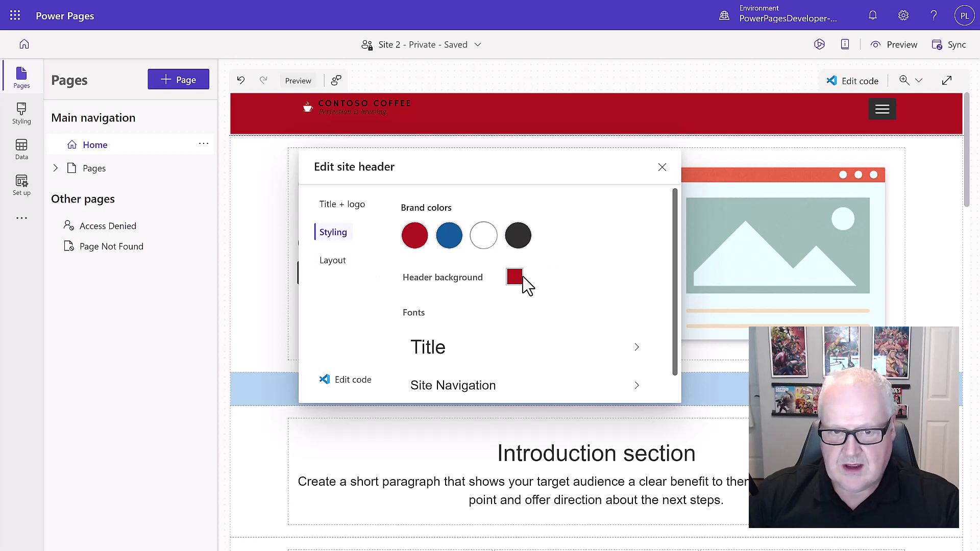
left_click(483, 237)
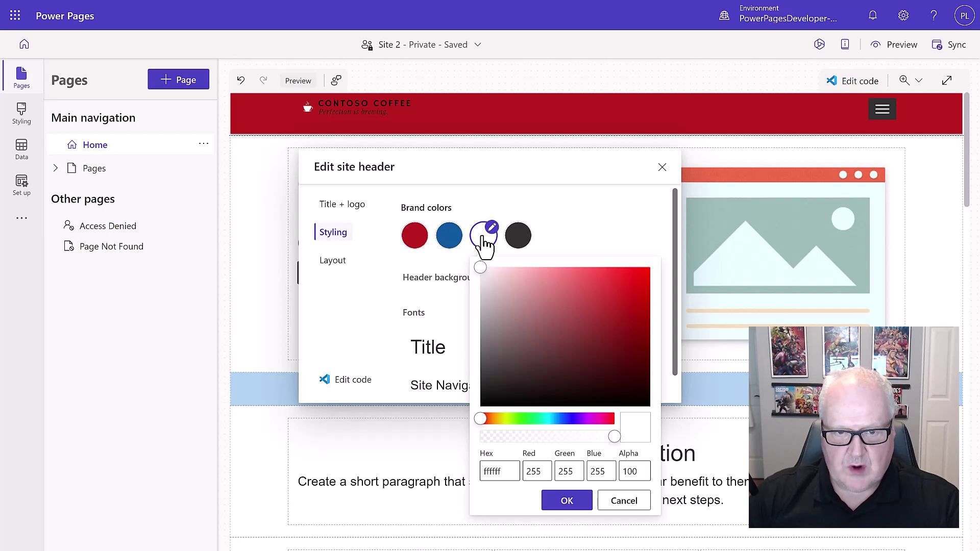
left_click(519, 212)
left_click(513, 280)
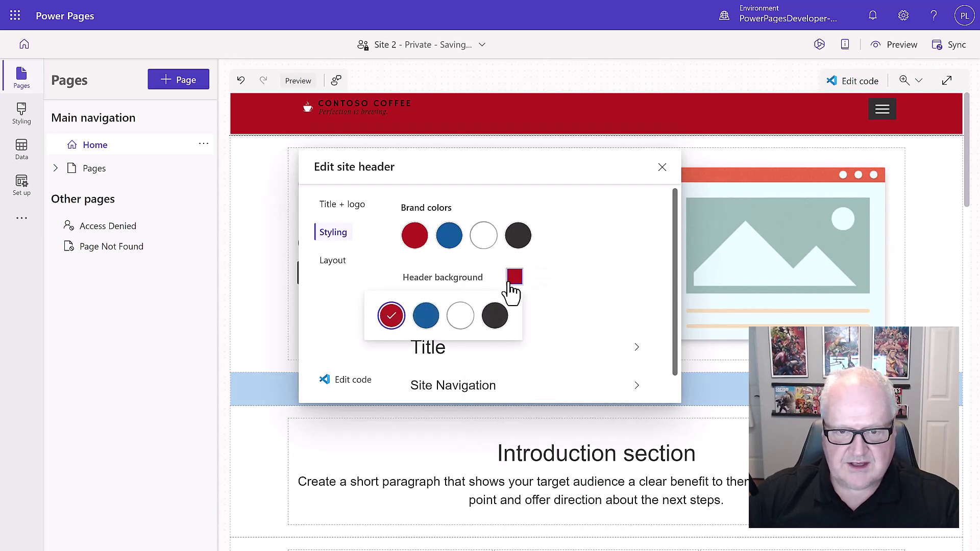
left_click(460, 316)
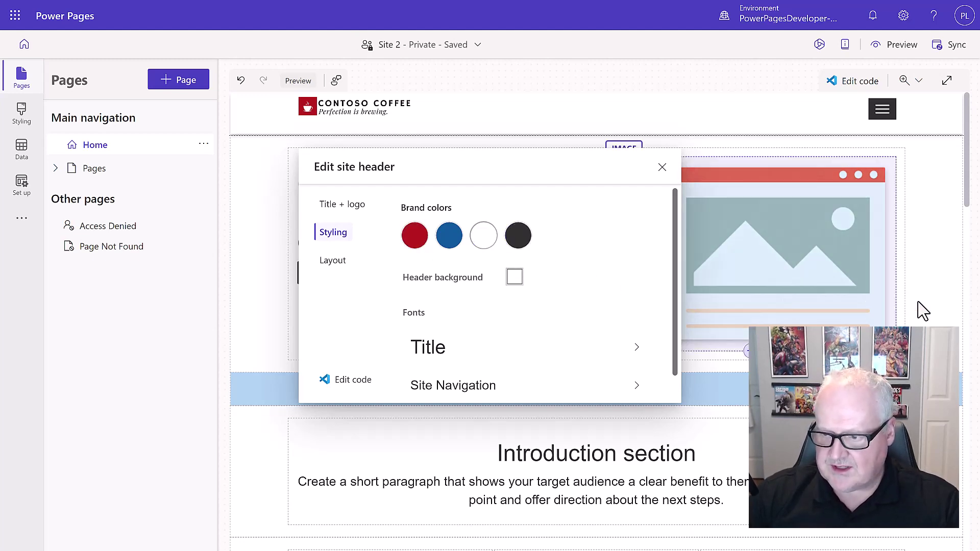
left_click(663, 168)
- Change the home page footer's background to the red brand color
scroll(516, 306, "down", 15)
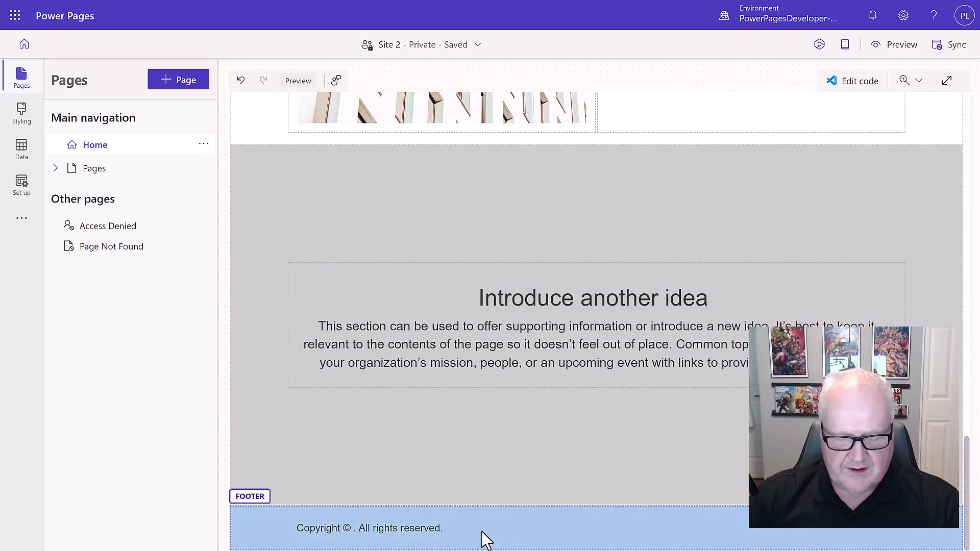
left_click(486, 539)
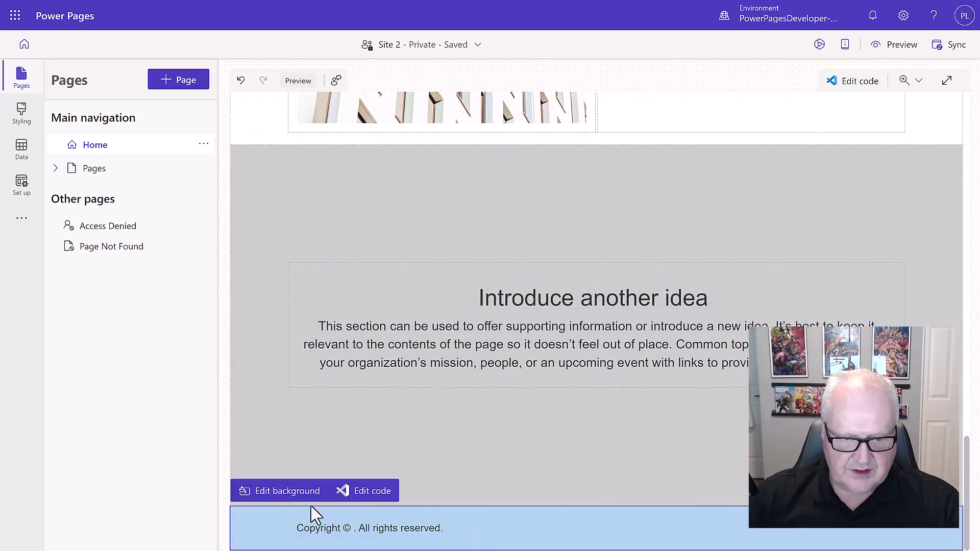
left_click(278, 492)
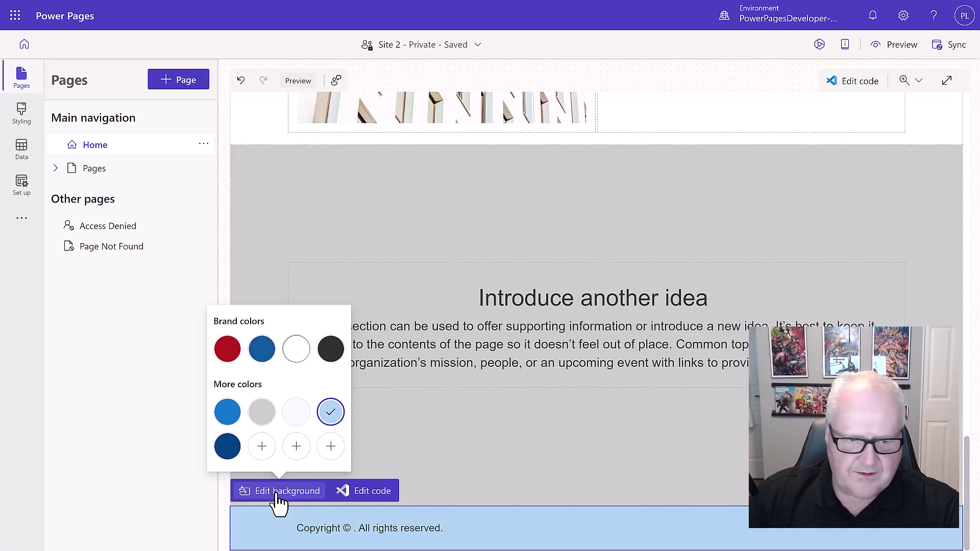
left_click(227, 349)
left_click(227, 351)
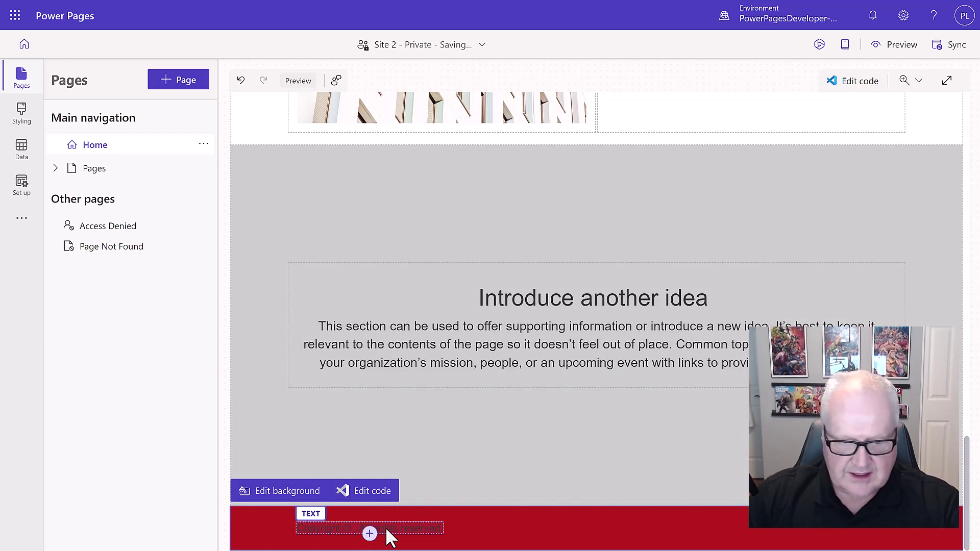
- Replace the footer text with "Disclaimer: Contoso Coffee is a fictitious company and this website used for demonstration purposes only." and color it white
left_click(403, 529)
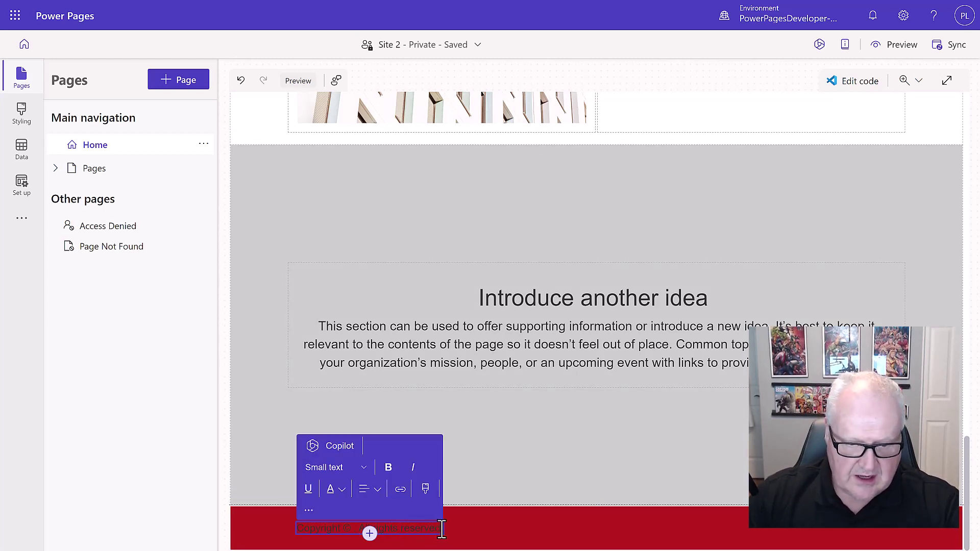
left_click_drag(442, 530, 303, 528)
left_click(329, 543)
key("BackSpace")
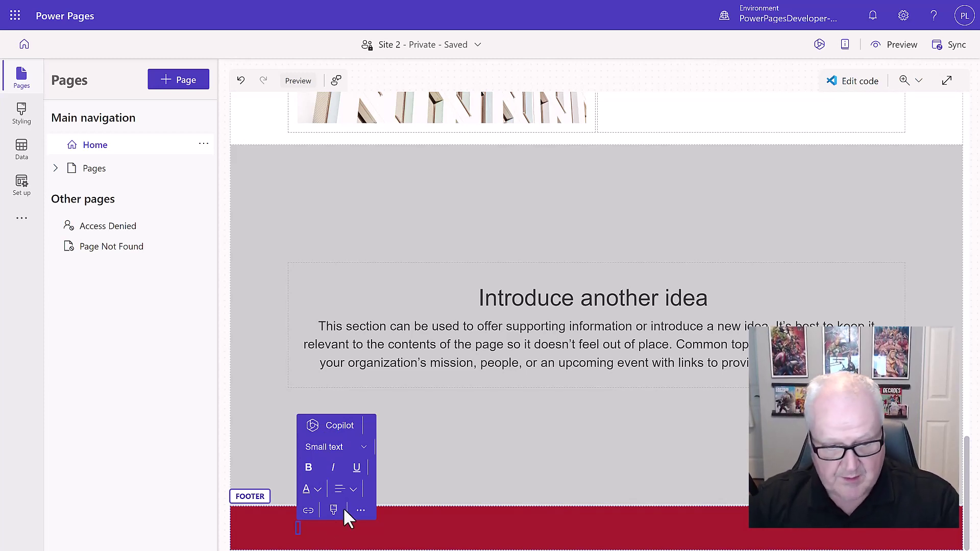
type("Disclaimer: Contoso Coffee is a fictitious company and this website used for demonstration purposes only.")
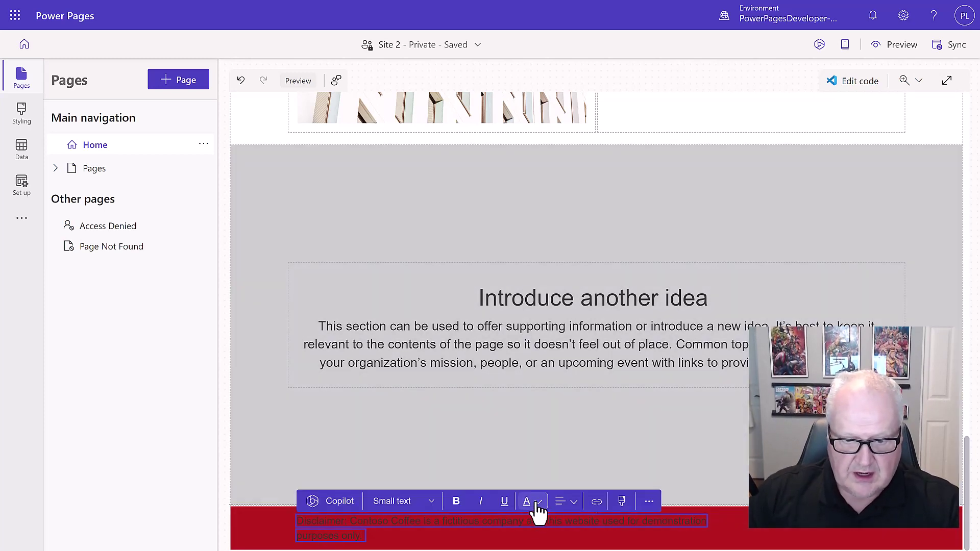
left_click(539, 503)
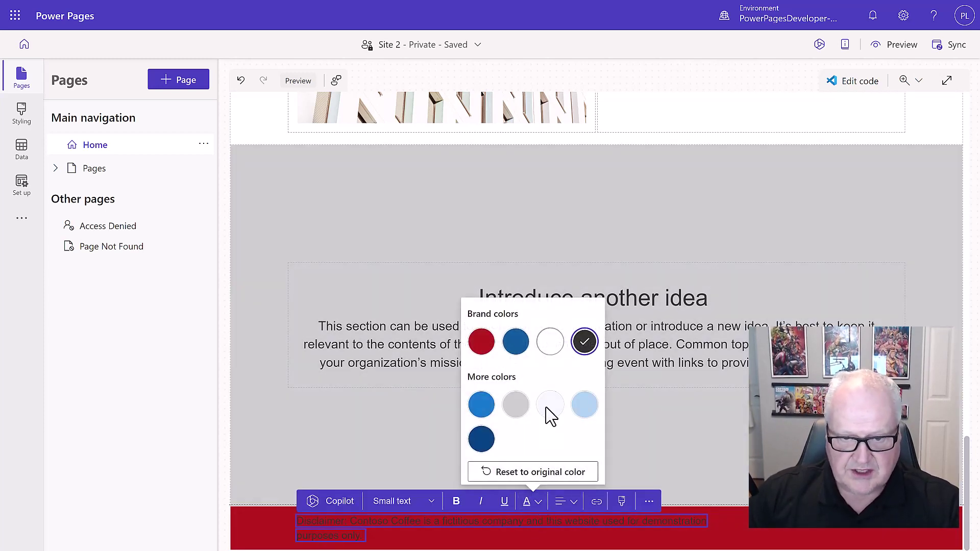
left_click(550, 340)
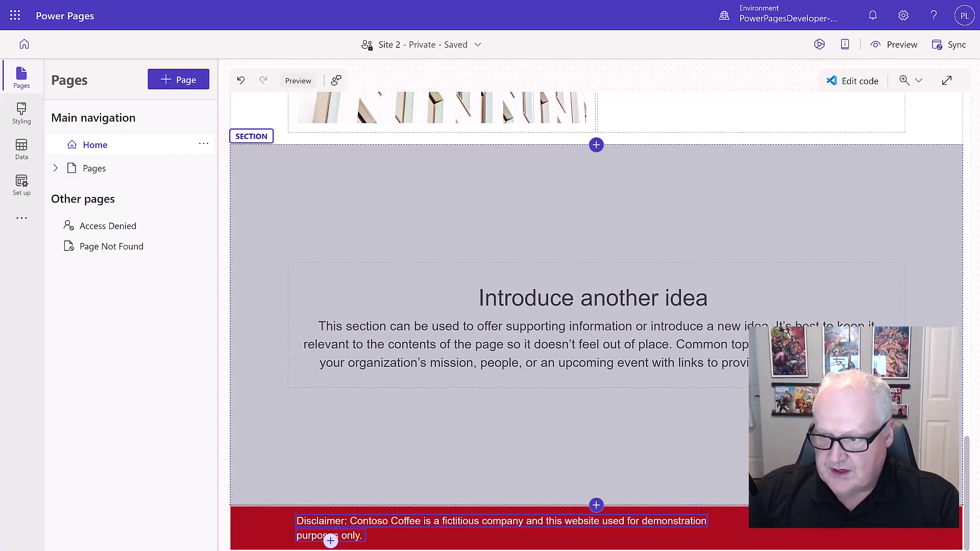
- Add a section with the "One third left" layout directly below the site header, above the headline section
scroll(597, 322, "up", 20)
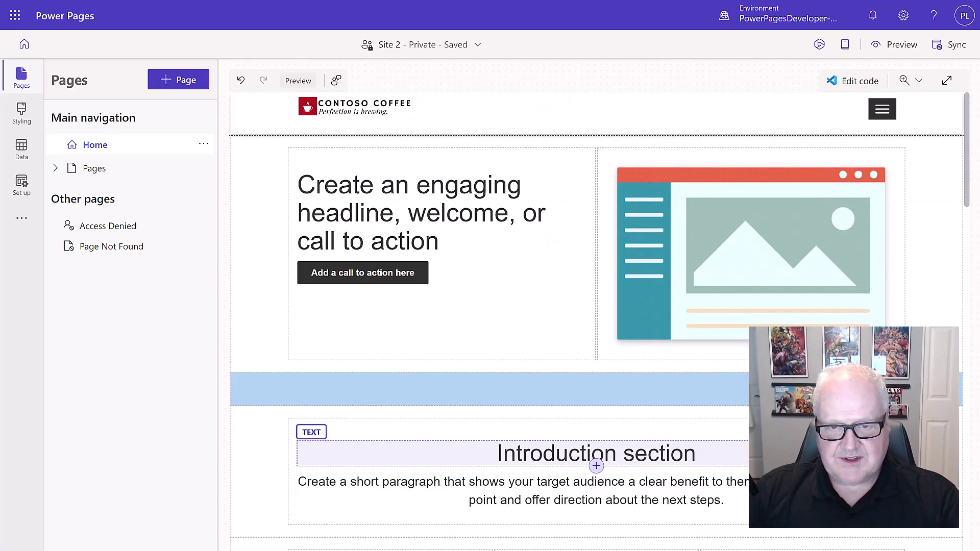
mouse_move(510, 121)
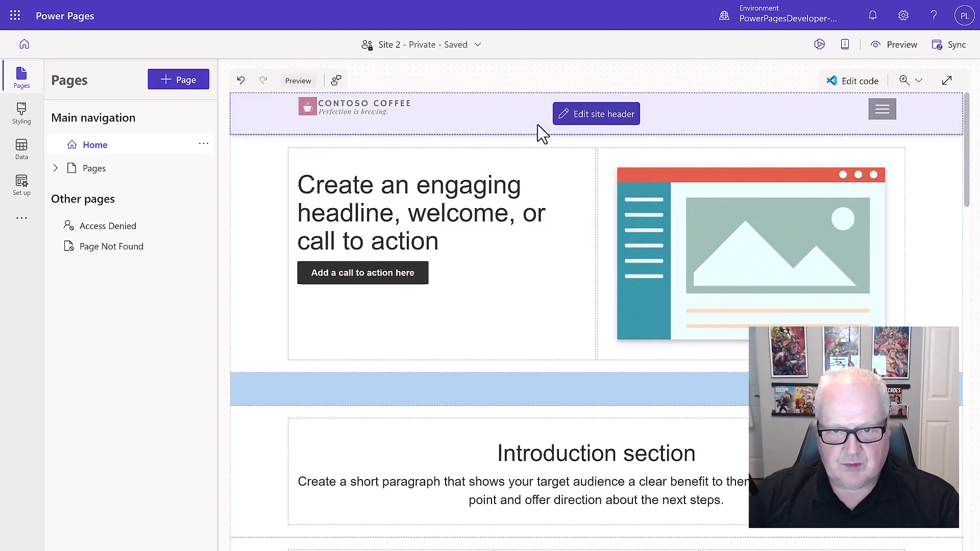
mouse_move(598, 147)
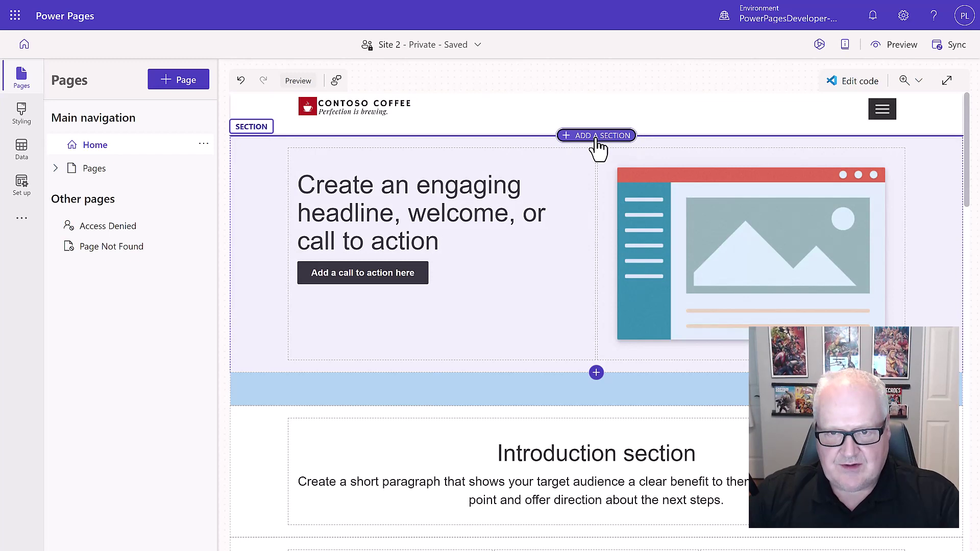
left_click(596, 141)
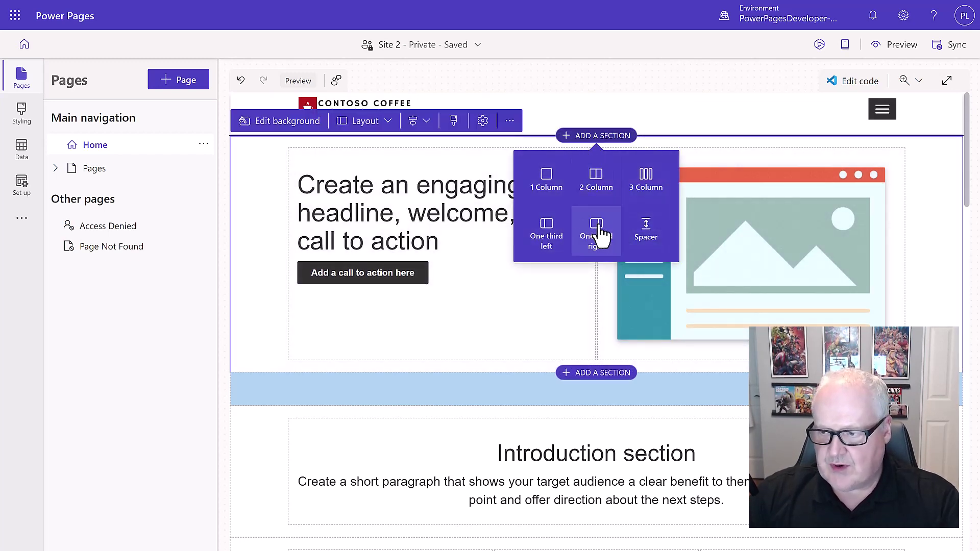
left_click(546, 230)
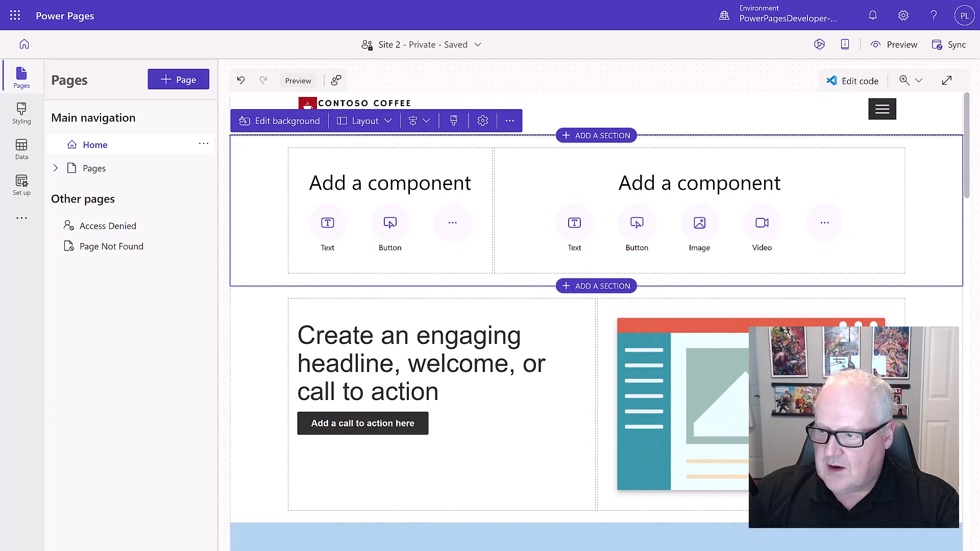
- Add an image component to the new section's wider column and upload Hero.png into it
left_click(700, 225)
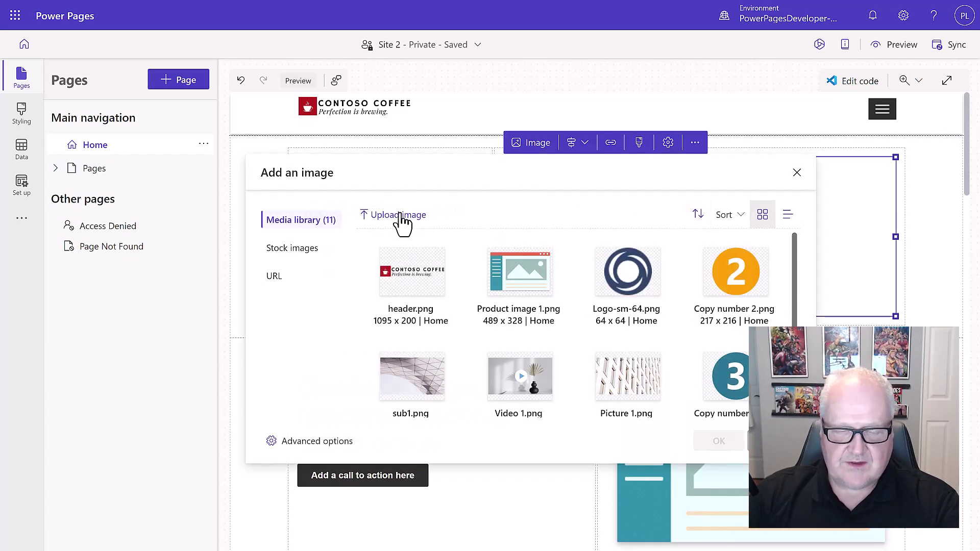
left_click(398, 215)
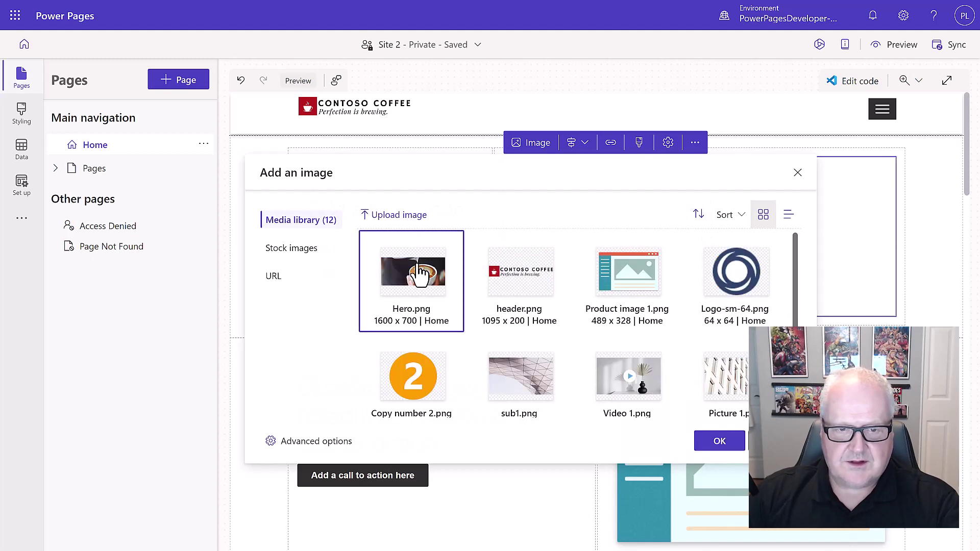
left_click(719, 442)
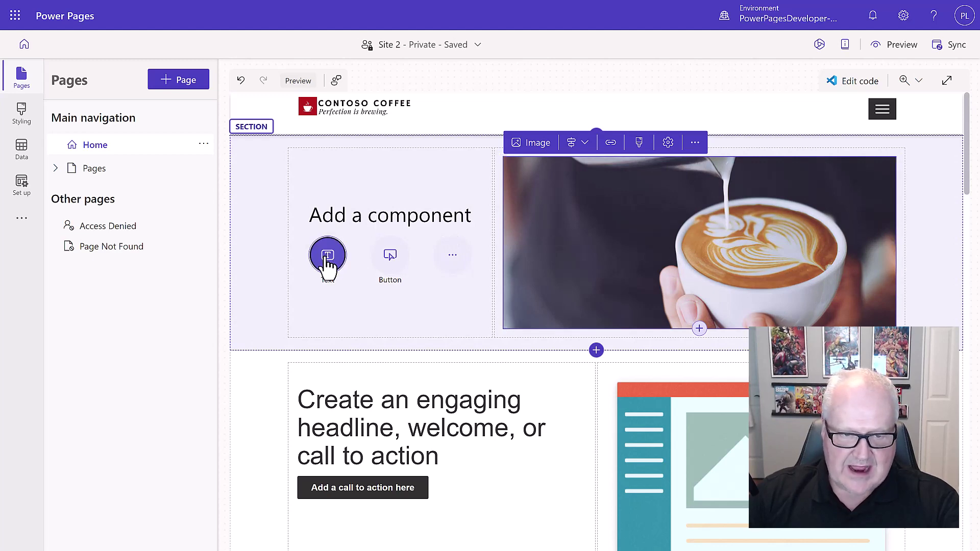
- Add a text component to the new section's narrow column and style it as Heading 1
left_click(328, 255)
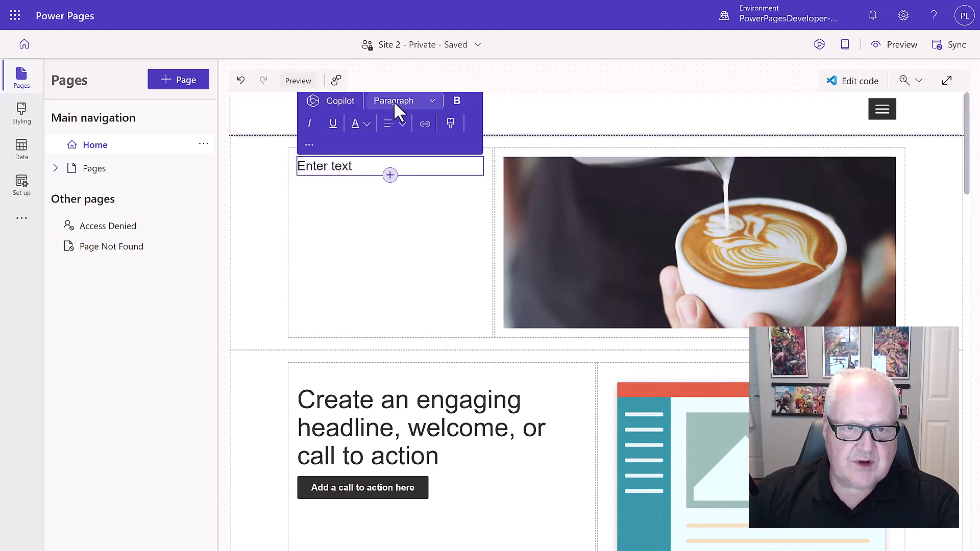
left_click(394, 100)
left_click(400, 121)
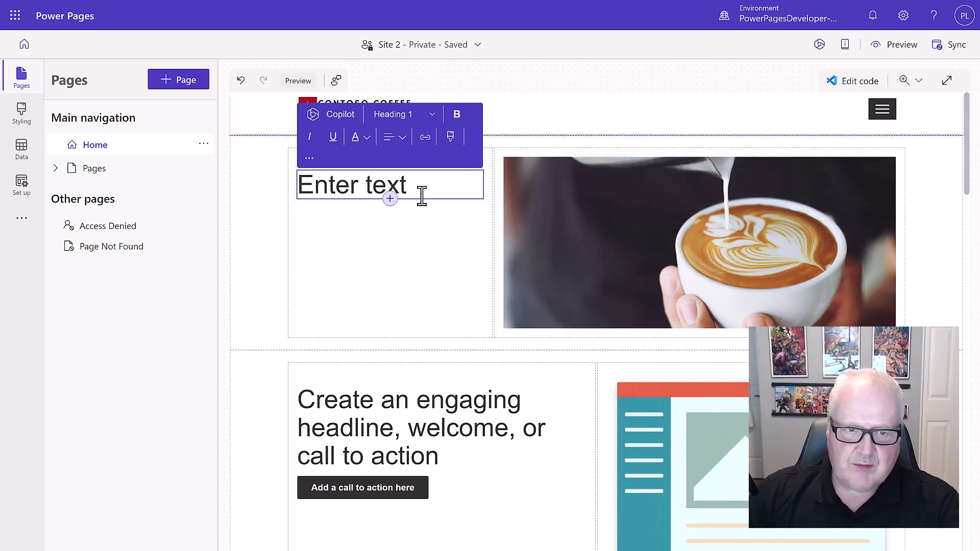
- Set the heading text to "Equipping you to brew perfection" and add a Paragraph text component directly beneath it
left_click_drag(414, 190, 303, 188)
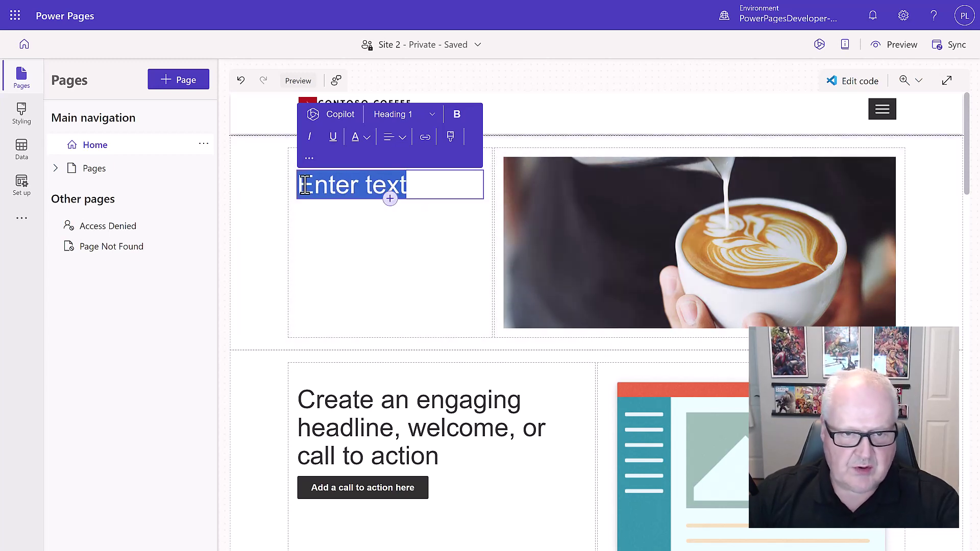
type("Equipping you to brew perfection")
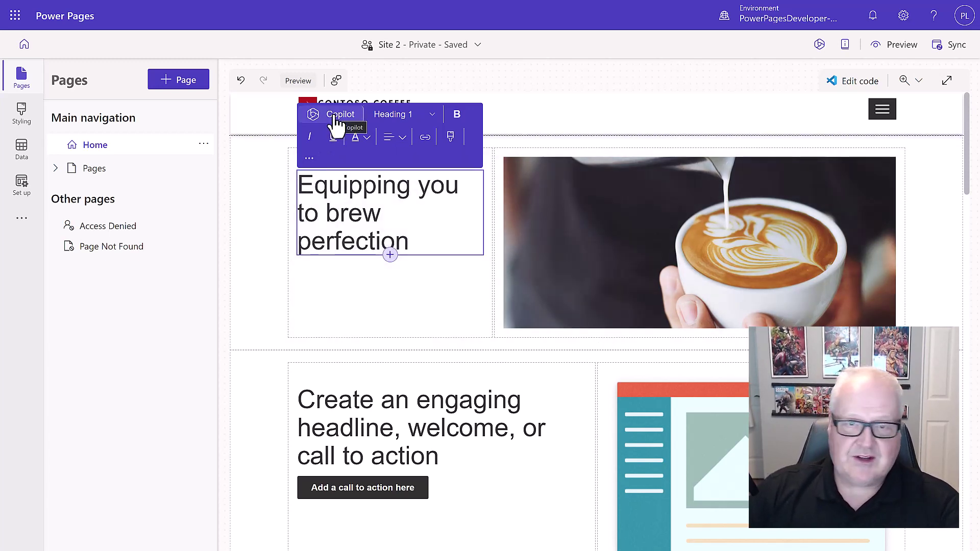
left_click(391, 255)
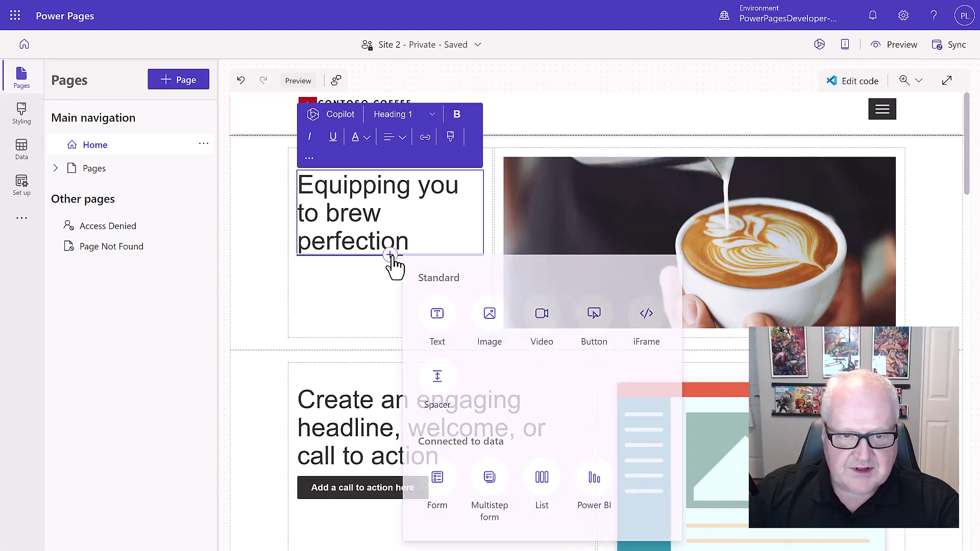
left_click(440, 316)
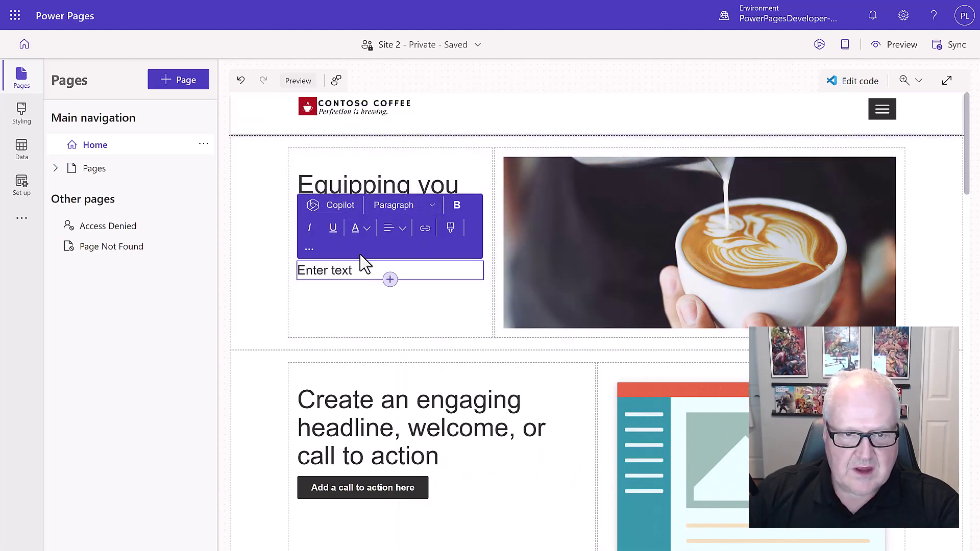
left_click(409, 206)
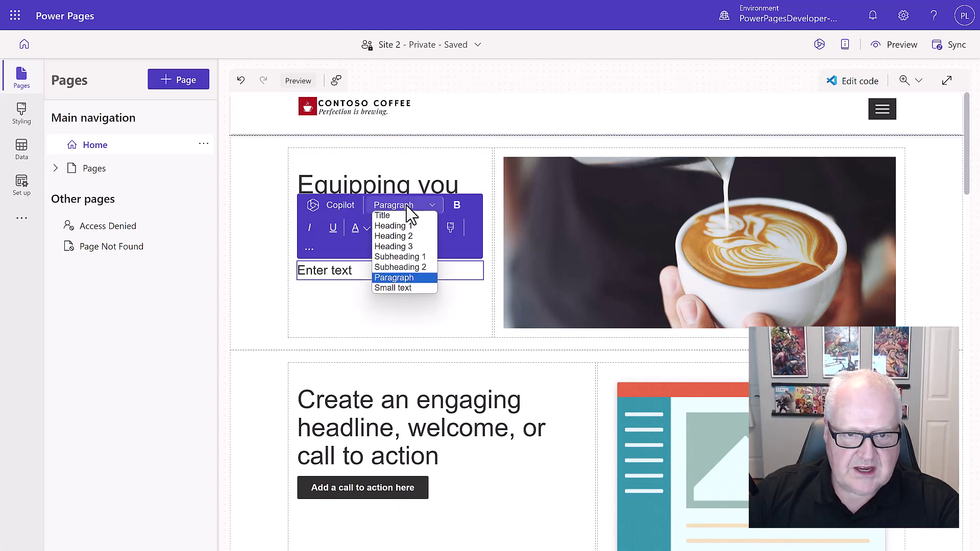
left_click(407, 289)
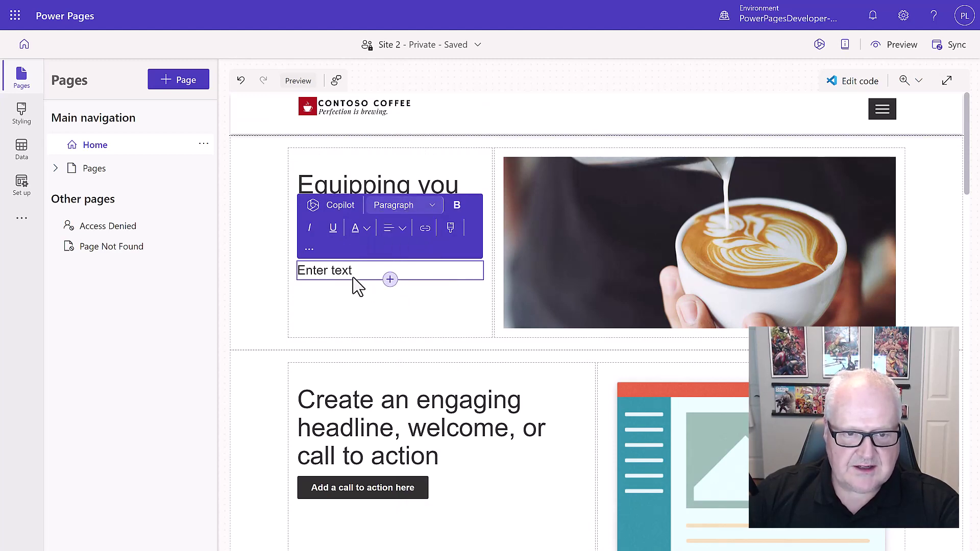
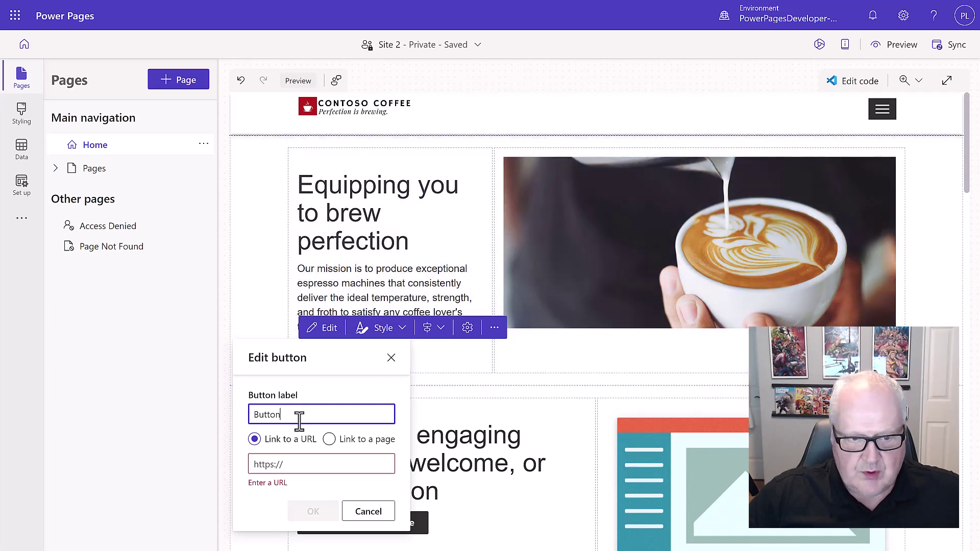
left_click_drag(291, 416, 256, 417)
type("Treate a supplier account")
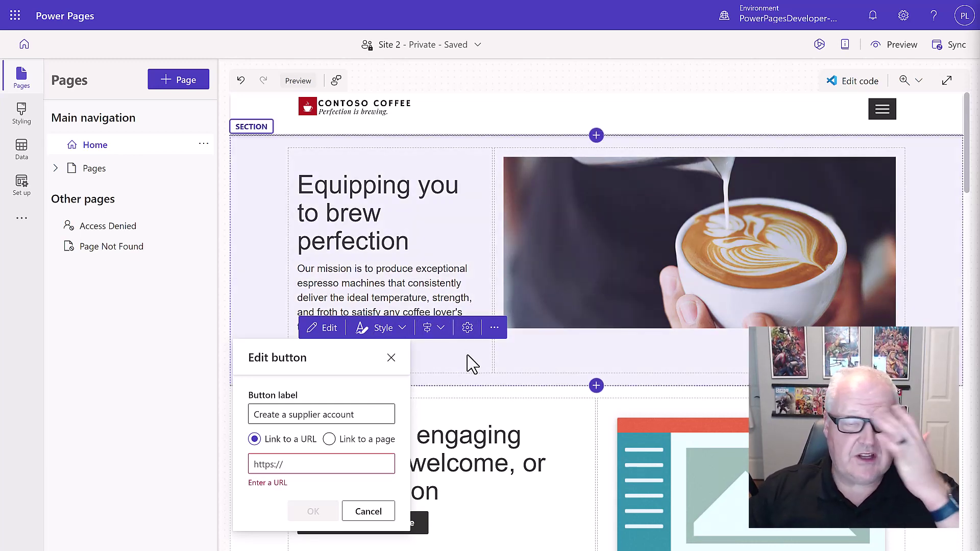
left_click(257, 465)
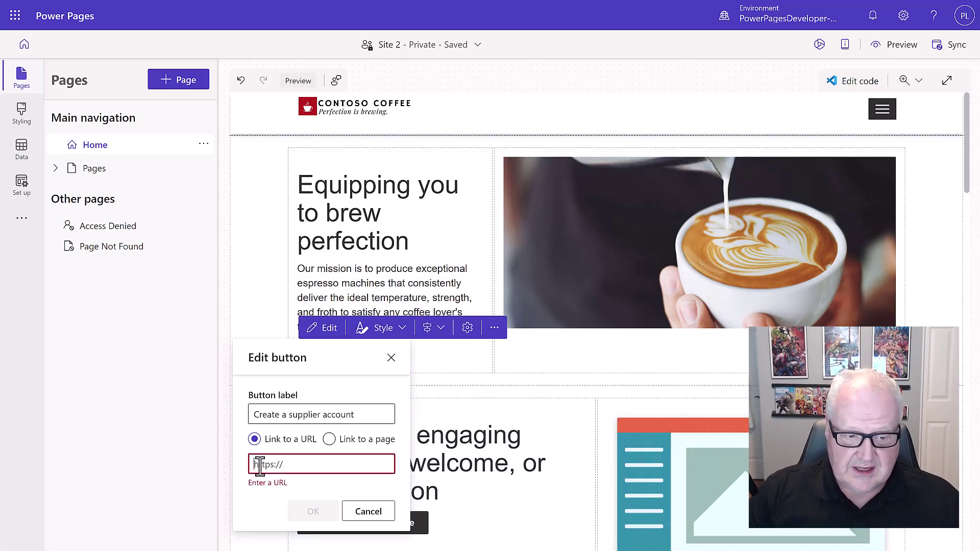
key("ctrl+v")
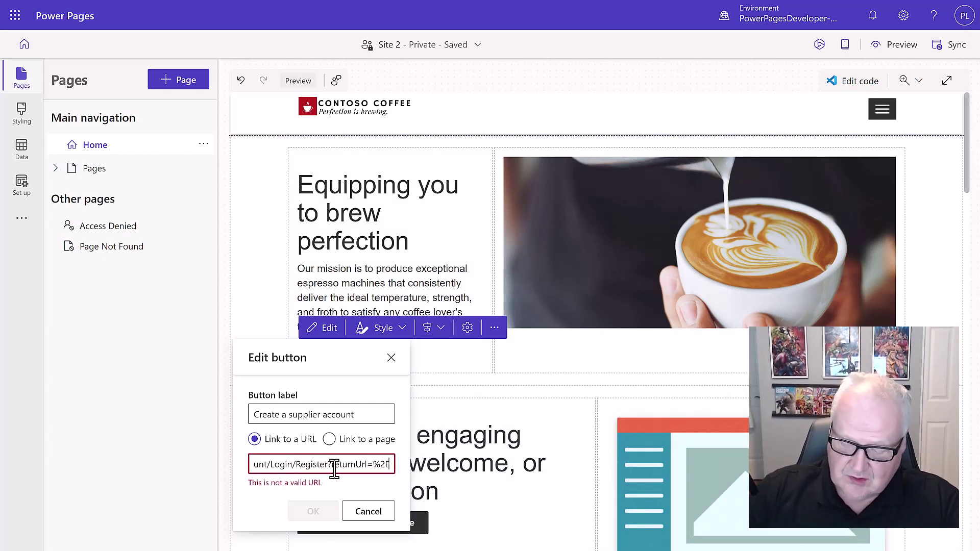
key("Home")
left_click_drag(358, 466, 284, 466)
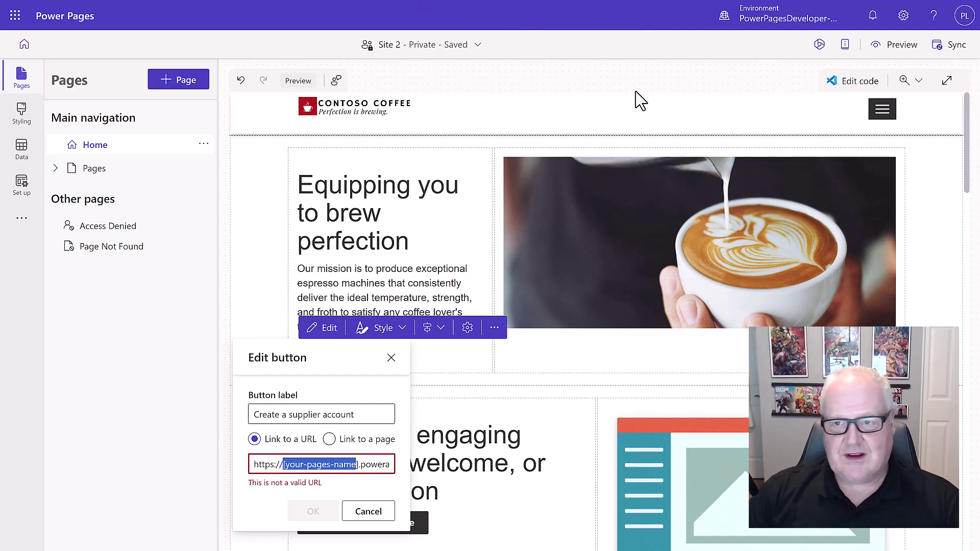
- Copy the full site URL from the site's preview page in the browser, then return to the design studio
left_click(897, 57)
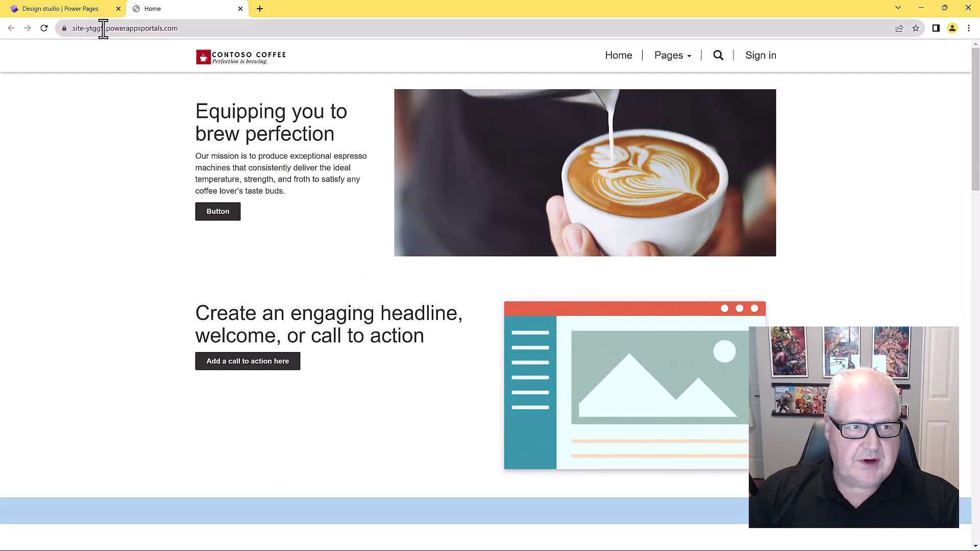
left_click(103, 28)
left_click_drag(128, 28, 95, 28)
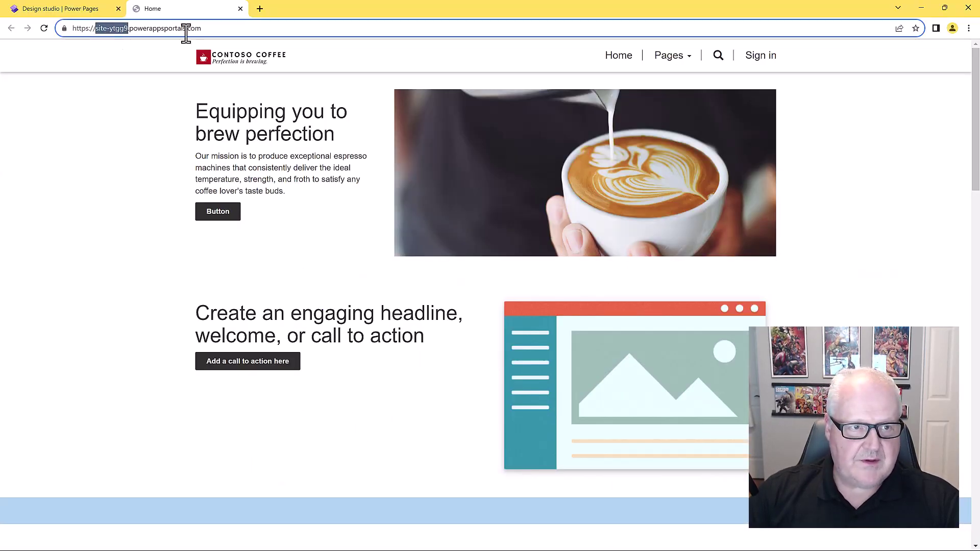
left_click_drag(201, 28, 32, 28)
right_click(125, 29)
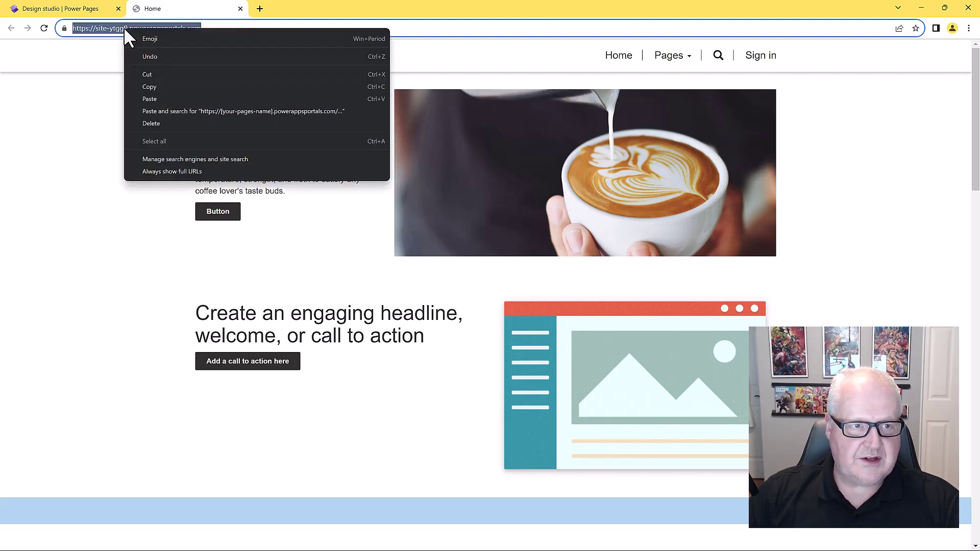
left_click(171, 87)
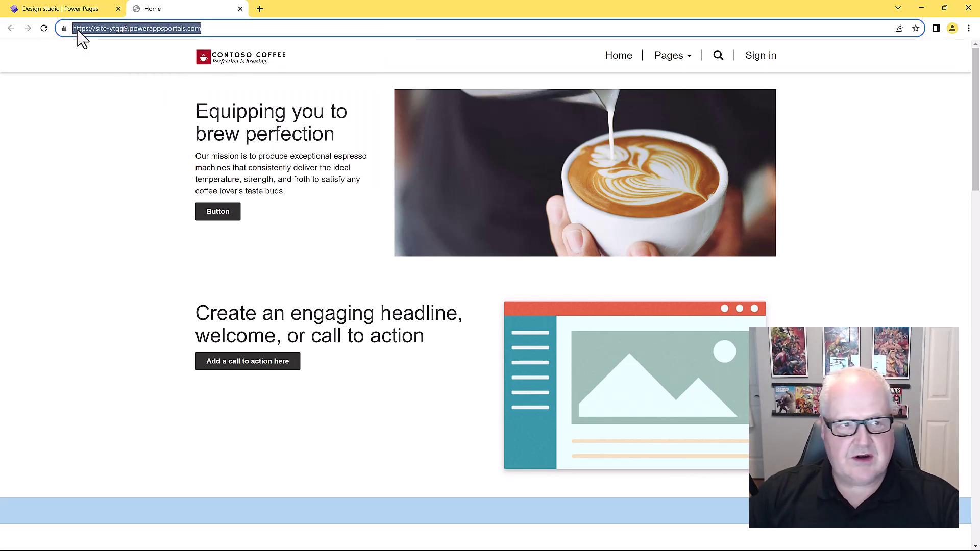
left_click(61, 9)
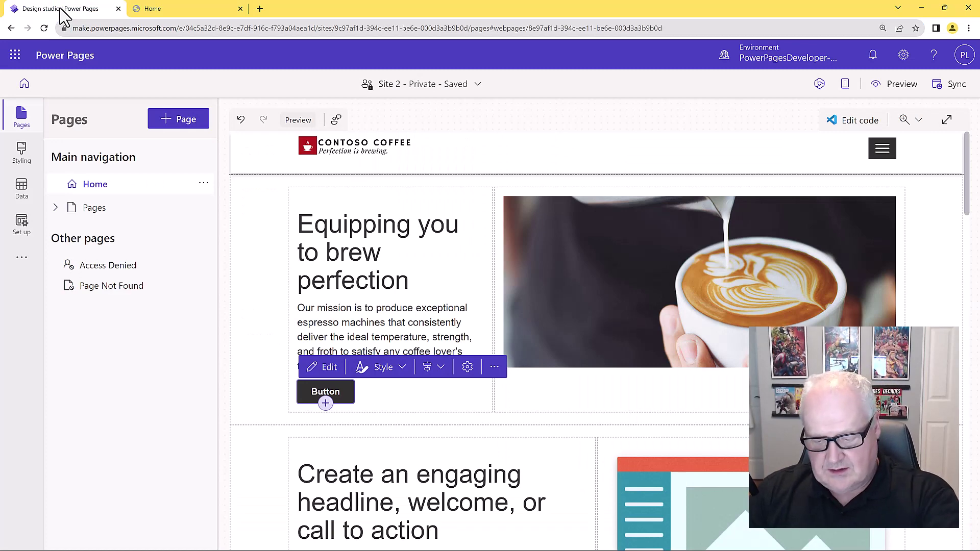
key("F11")
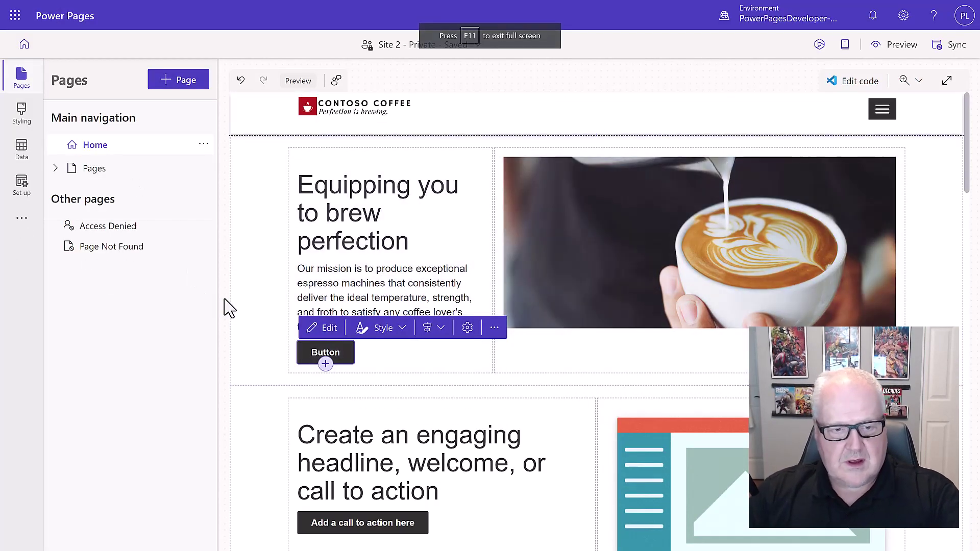
left_click(329, 328)
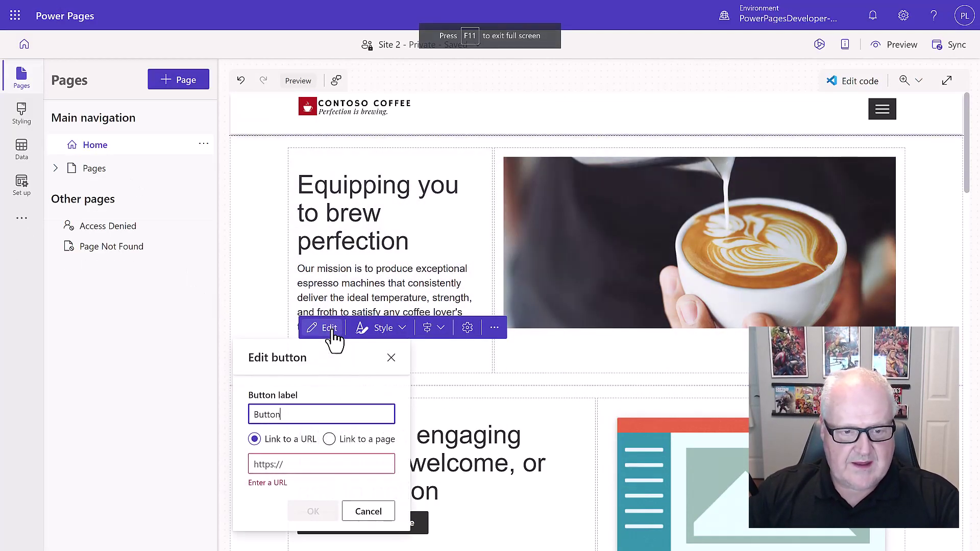
left_click(308, 464)
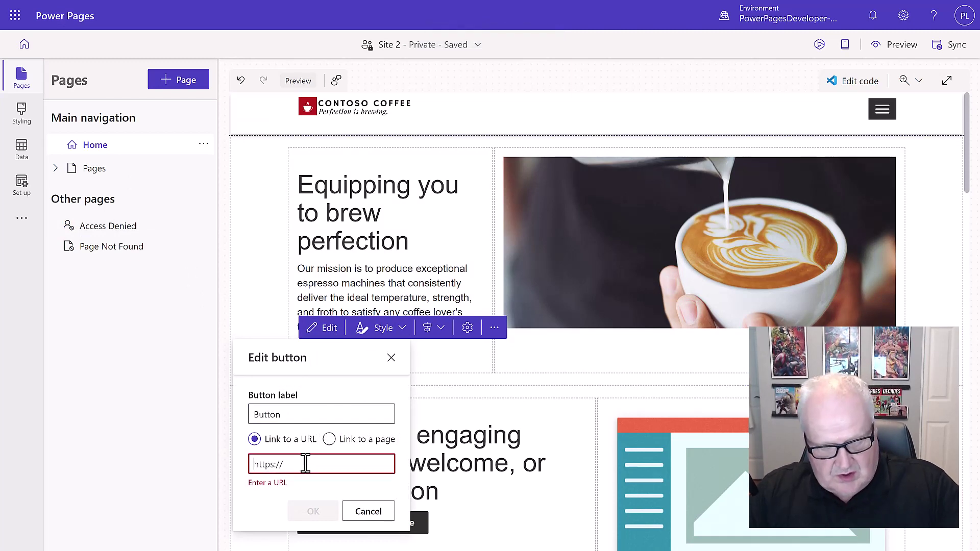
key("ctrl+v")
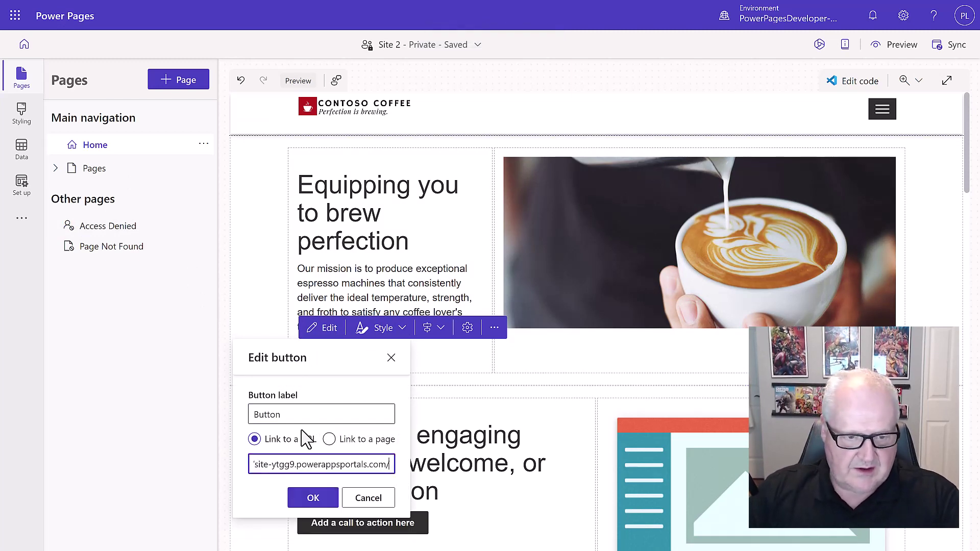
left_click_drag(291, 414, 238, 417)
type("Create a supplier account")
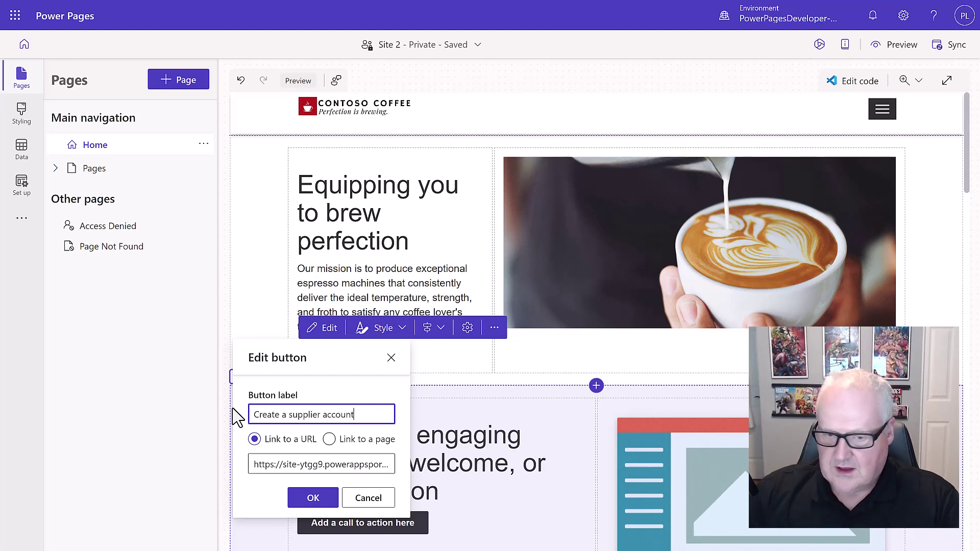
left_click(313, 500)
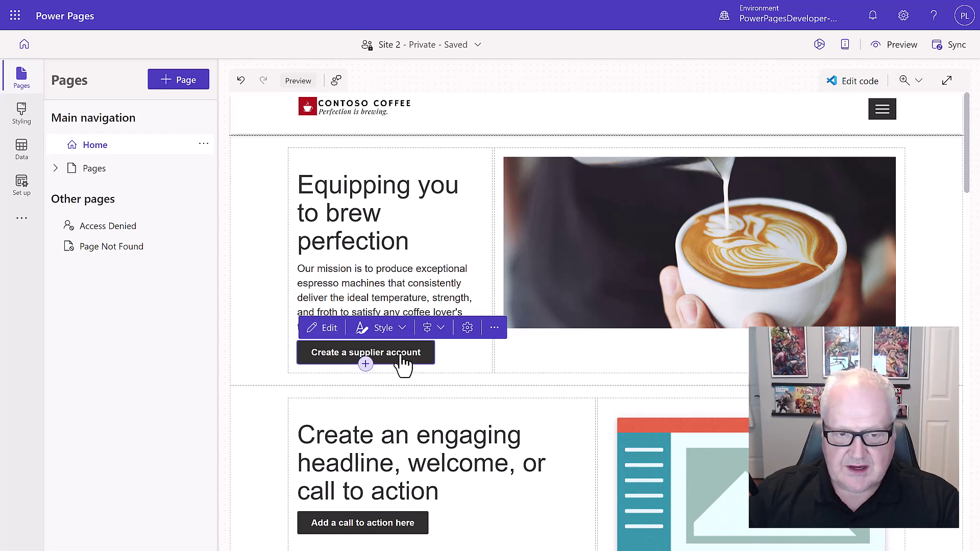
- Center the "Create a supplier account" button within its column
left_click(431, 328)
left_click(433, 357)
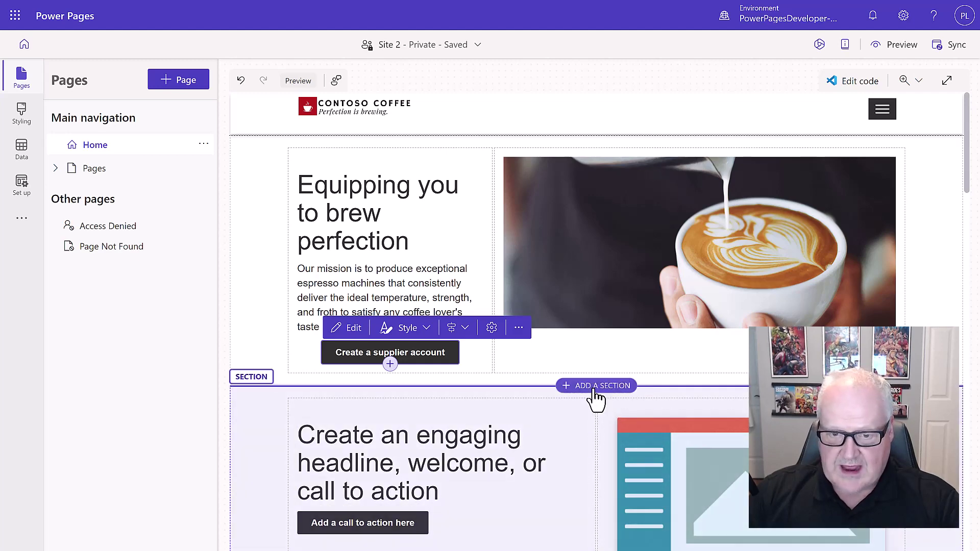
- Add a spacer section between the hero and headline sections and upload Spacer.png as its background image
left_click(595, 389)
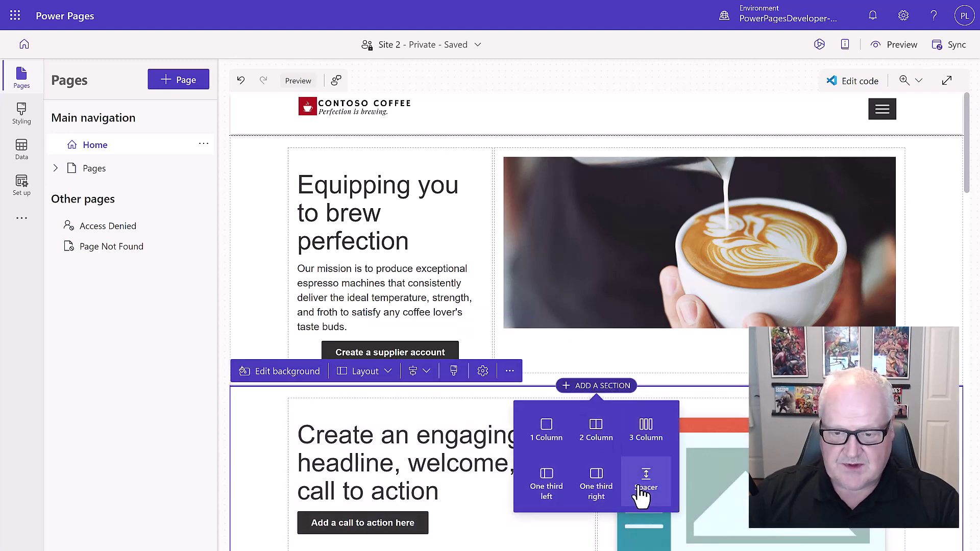
left_click(645, 485)
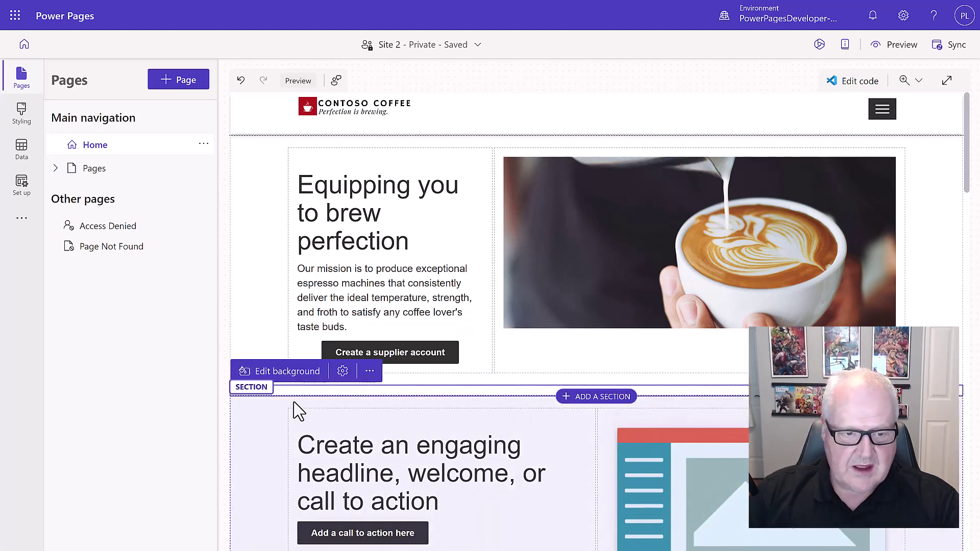
left_click(287, 373)
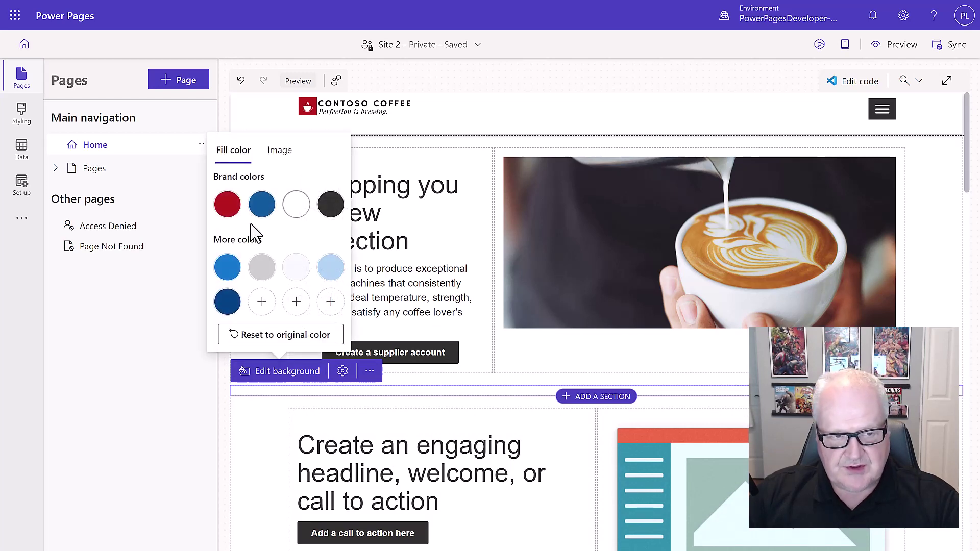
left_click(281, 163)
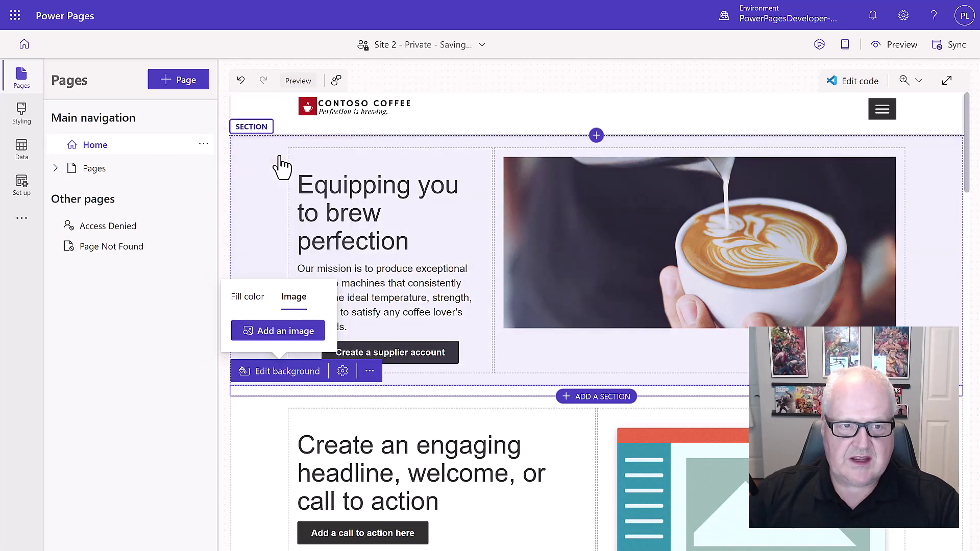
left_click(291, 337)
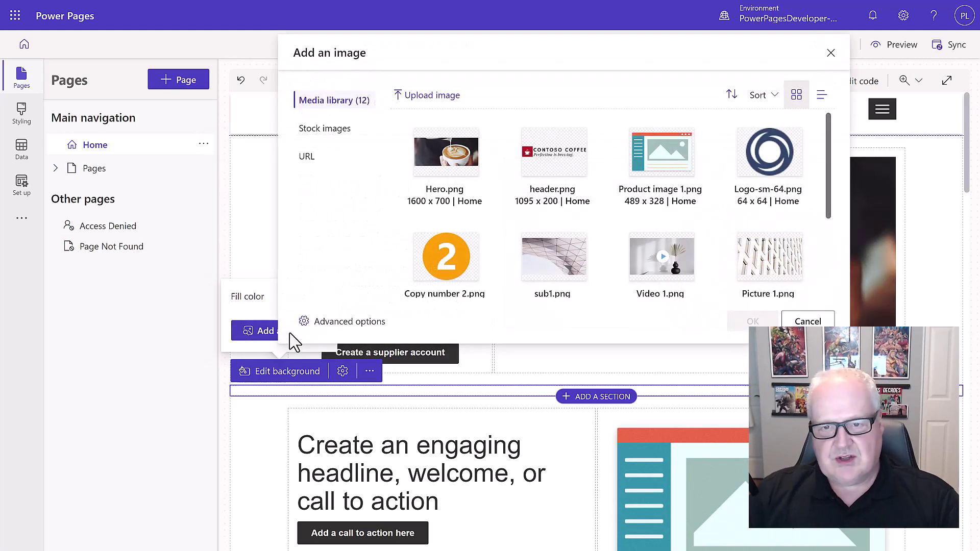
left_click(432, 96)
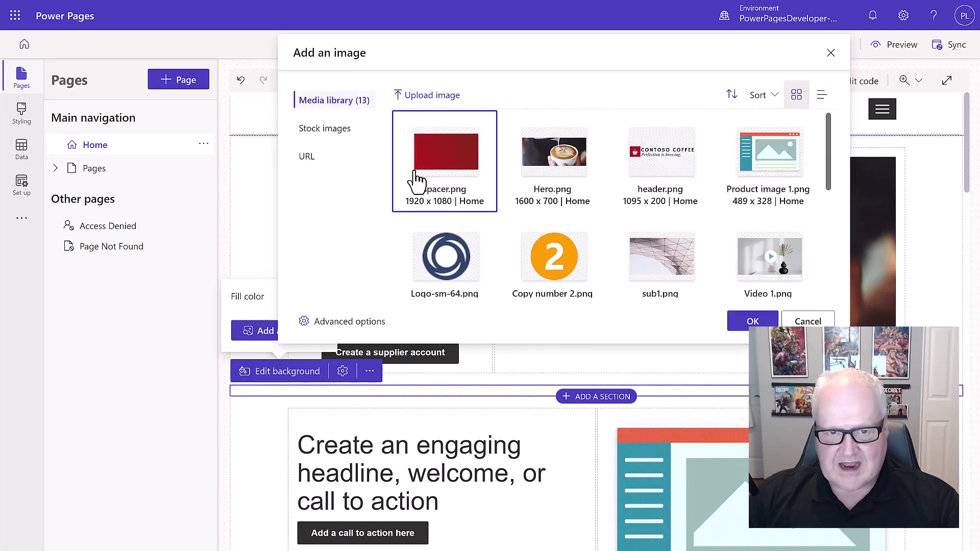
left_click(753, 321)
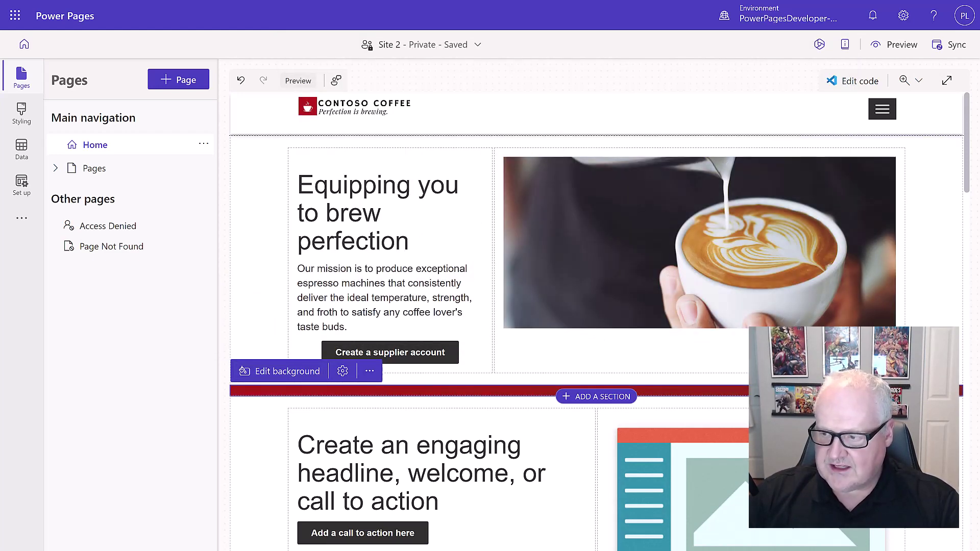
- Set the height of the red spacer to 25 px
left_click(343, 372)
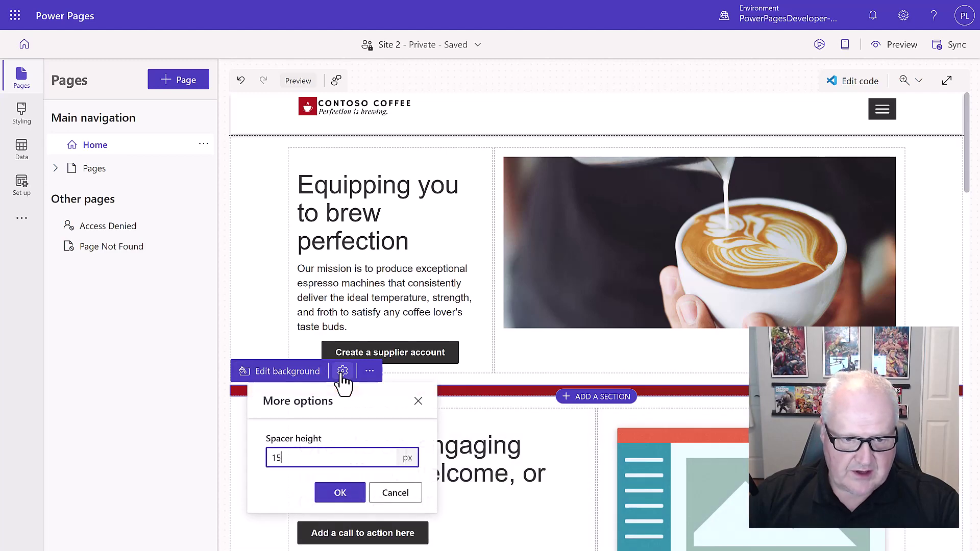
left_click_drag(287, 456, 270, 459)
type("2")
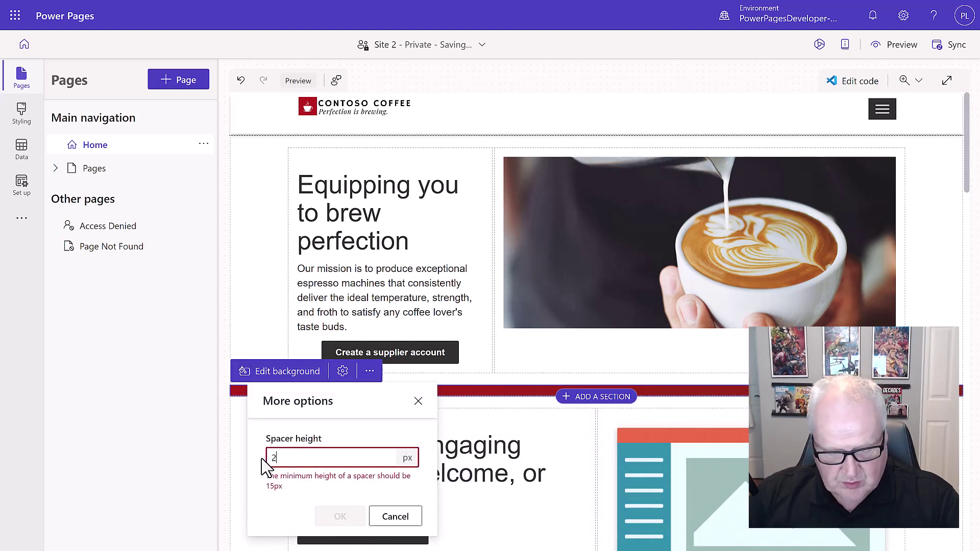
type("5")
left_click(342, 493)
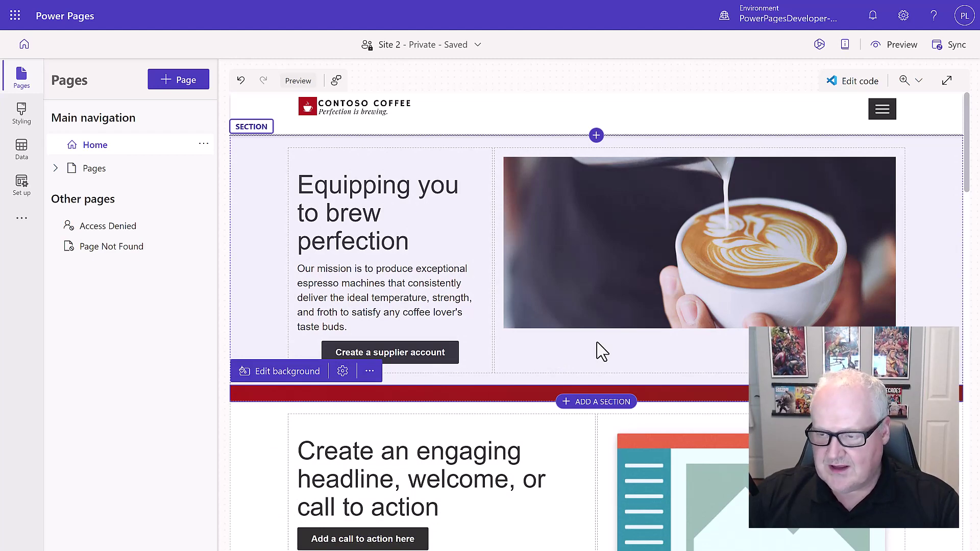
scroll(601, 352, "down", 2)
scroll(600, 351, "up", 2)
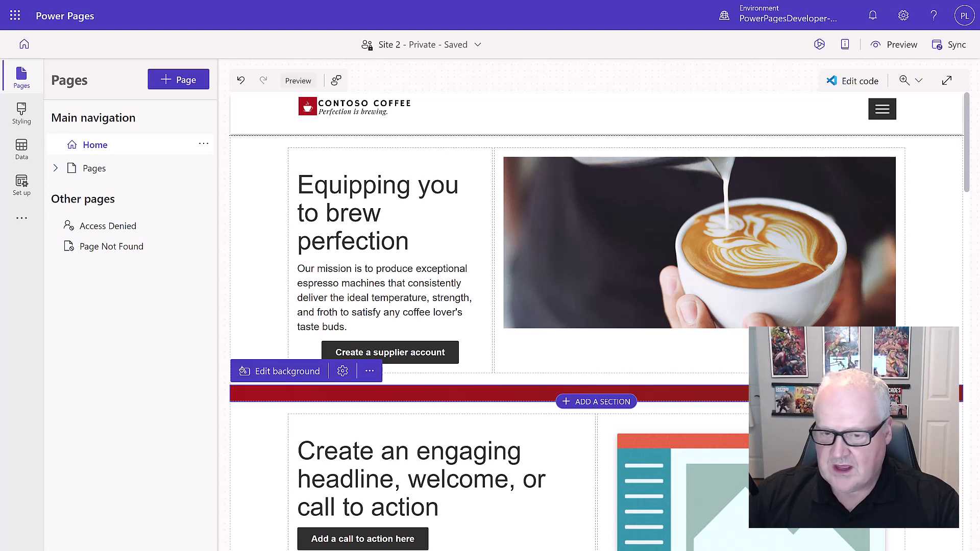
scroll(566, 441, "down", 6)
scroll(593, 298, "up", 3)
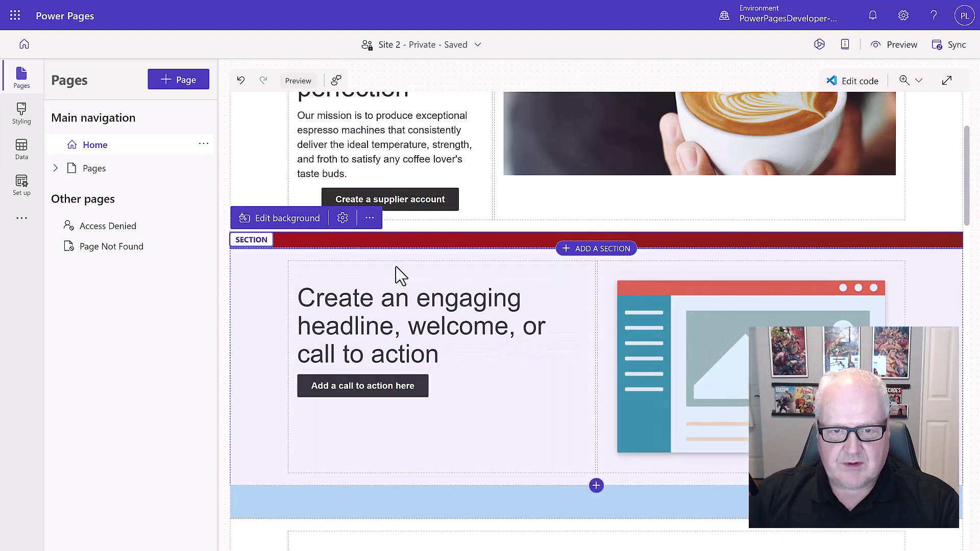
- Delete all the leftover template sections below the red spacer, from the engaging headline section down to "Introduce another idea"
left_click(248, 277)
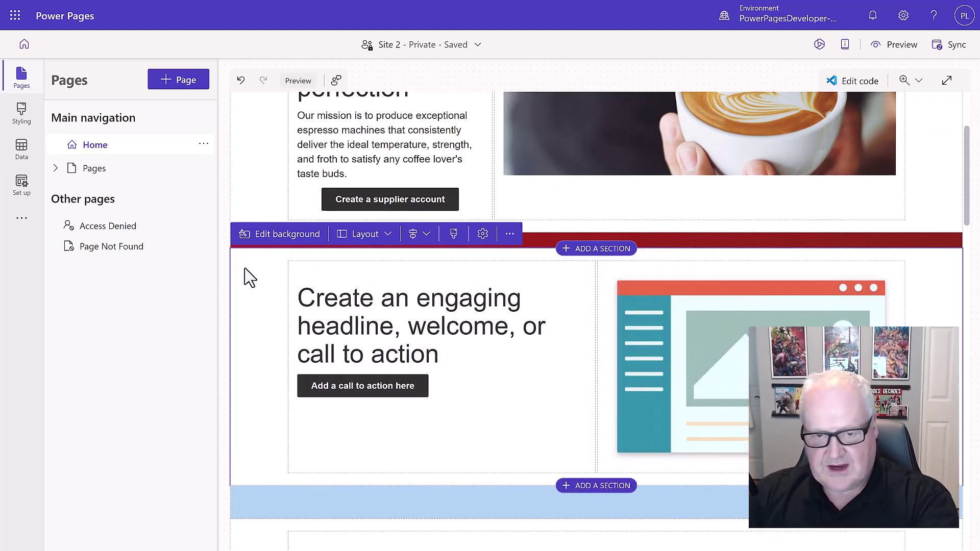
key("Delete")
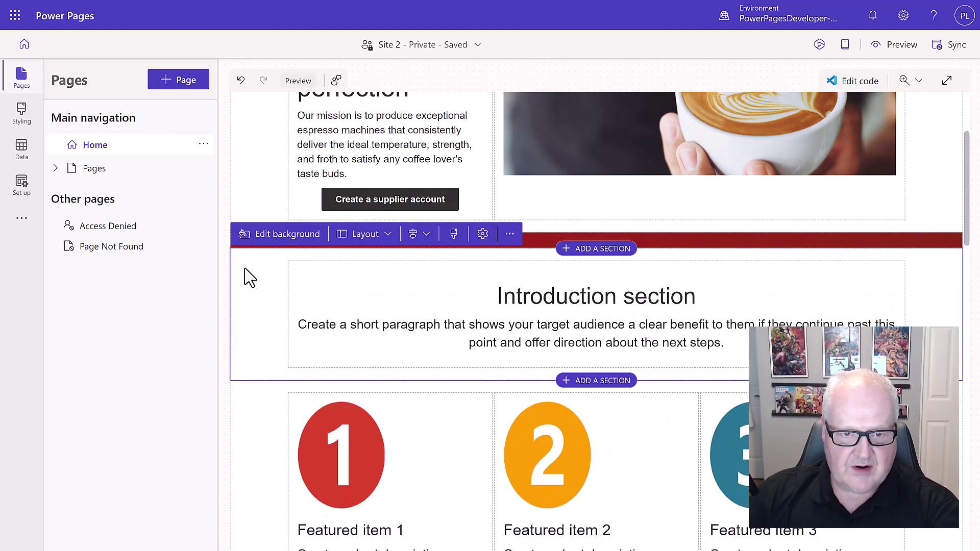
key("Delete")
key("Delete")
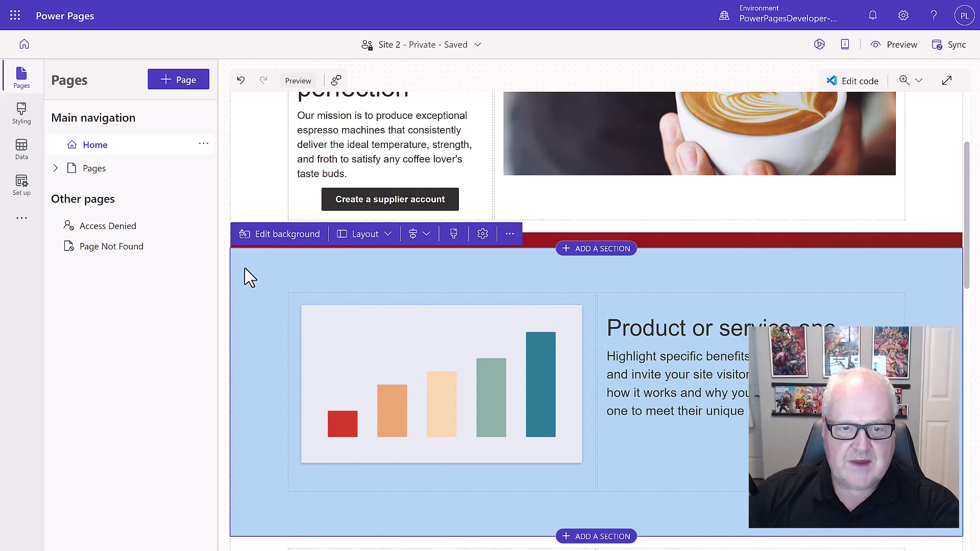
key("Delete")
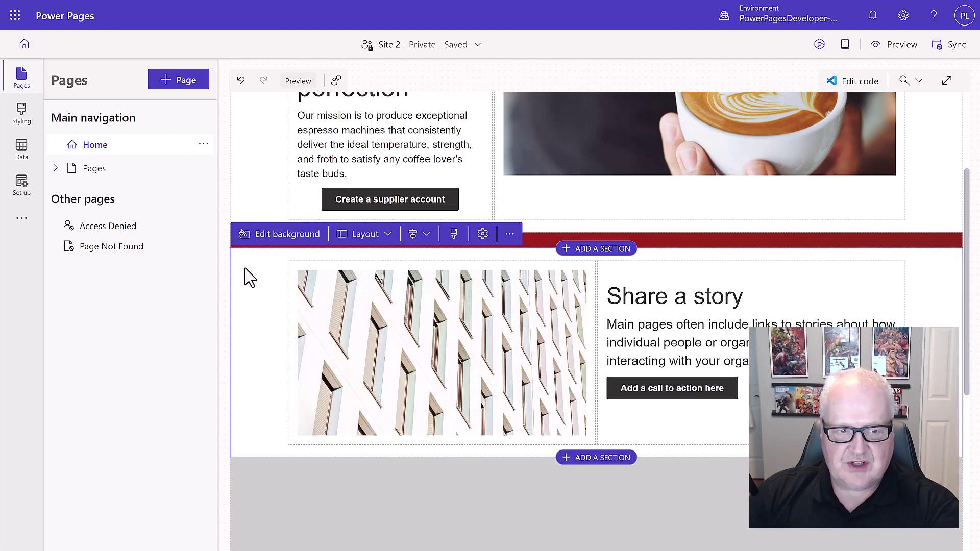
key("Delete")
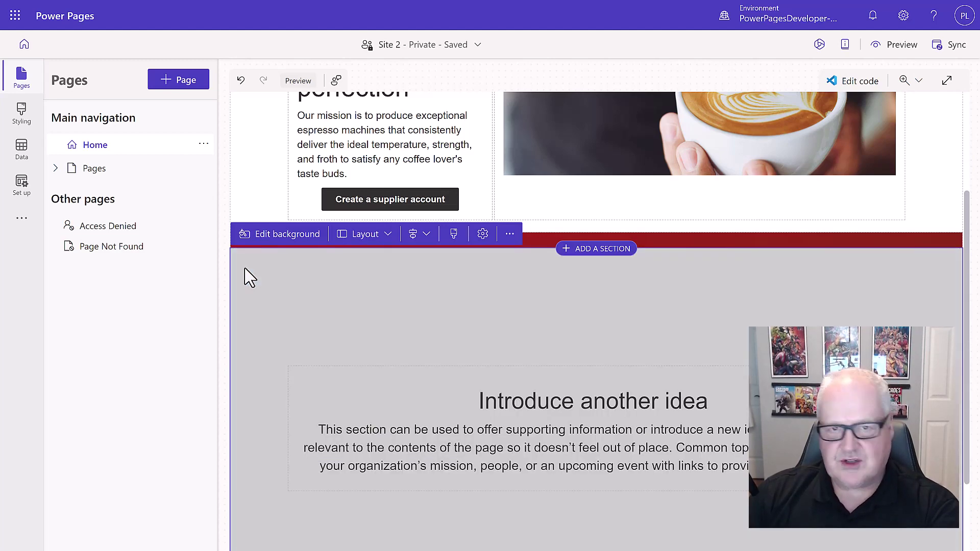
key("Delete")
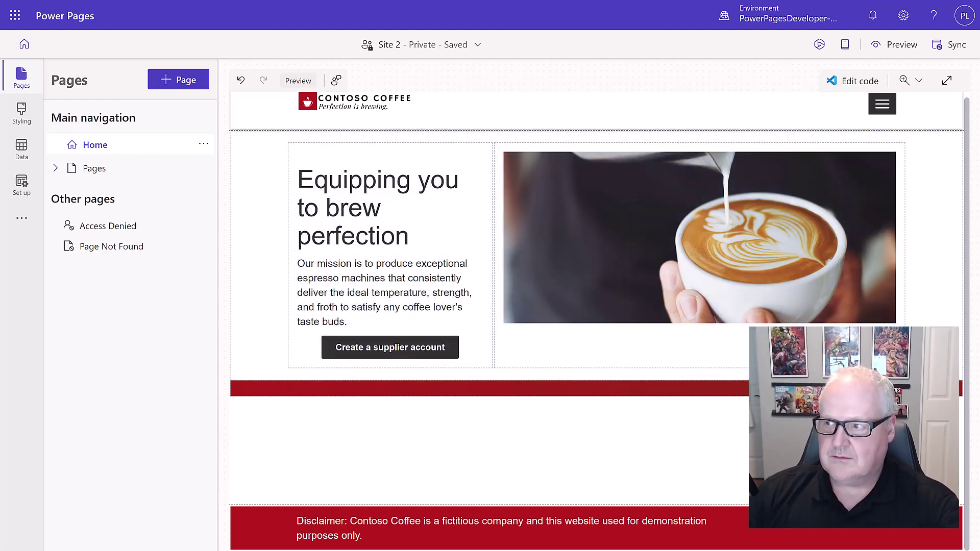
- Add a three-column section below the red spacer with a coffee illustration and a text element in each column
left_click(595, 383)
left_click(453, 442)
left_click(347, 253)
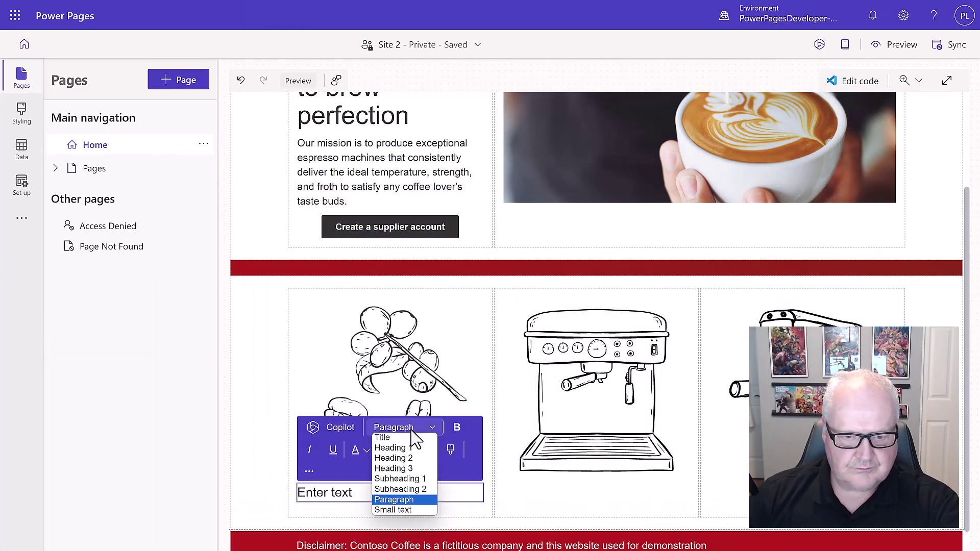
- Fill the three columns' text with Heading 3 titles "A world of exquisite flavors", "Committed to coffee" and one starting with "More"
left_click(389, 468)
left_click_drag(363, 505, 341, 506)
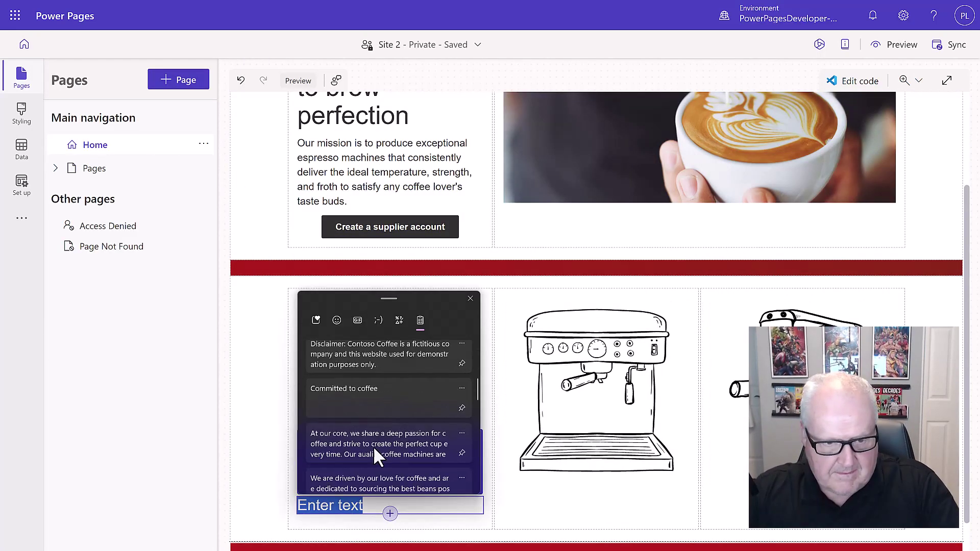
left_click(373, 446)
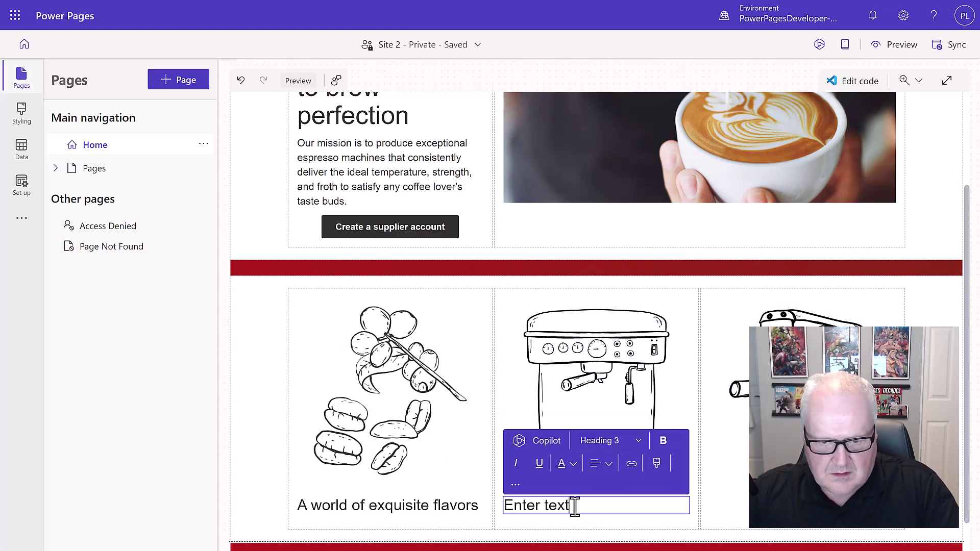
left_click(541, 441)
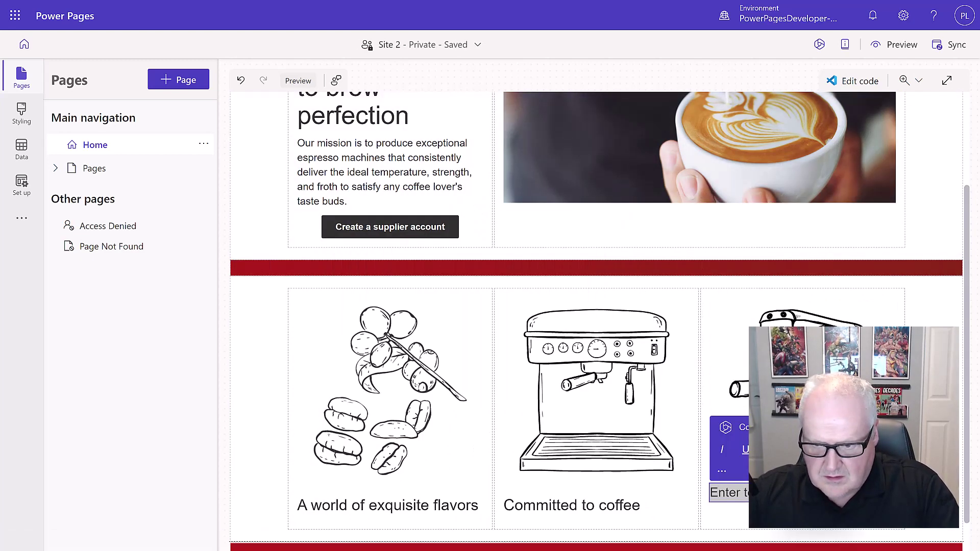
key("super+v")
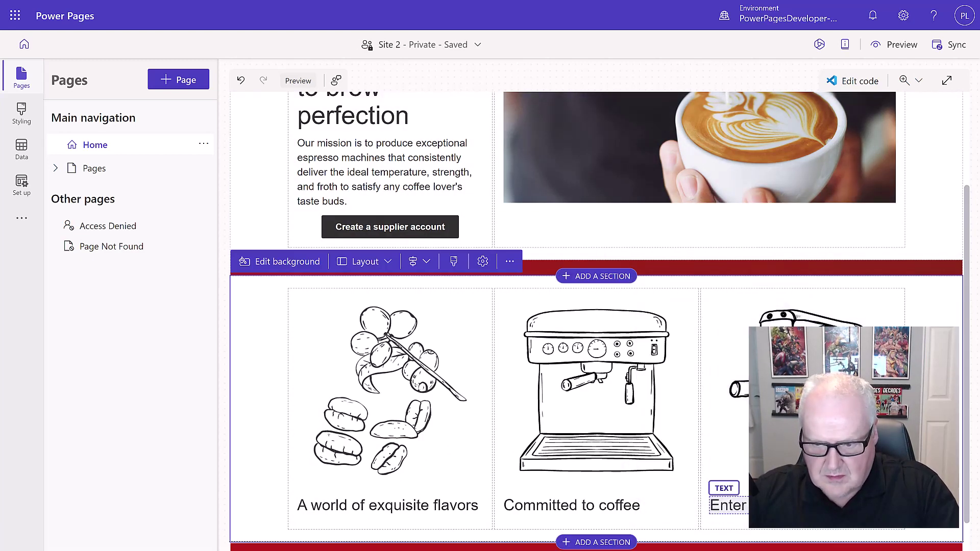
key("super+v")
left_click(735, 388)
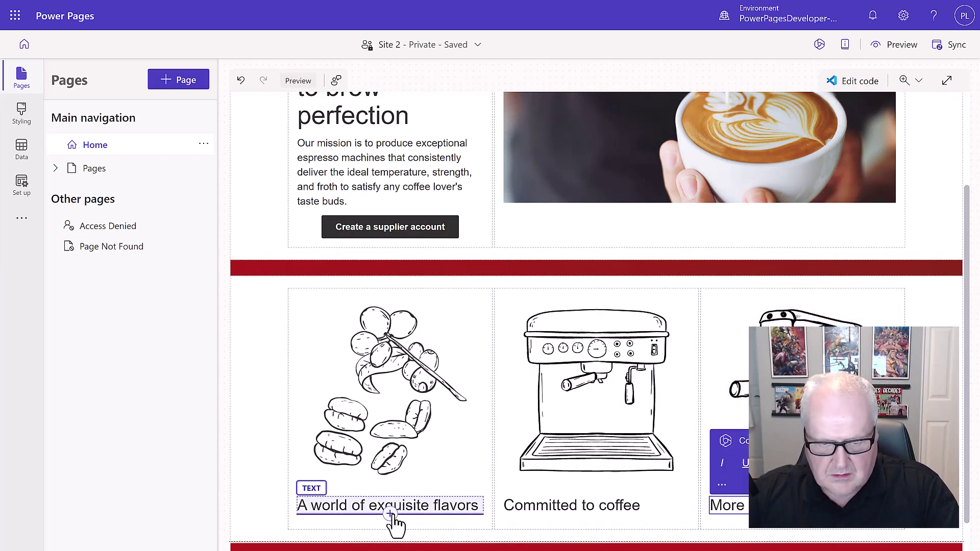
- Change the font color of the column headings, including "A world of exquisite flavors" and "Committed to coffee", to dark red
left_click(392, 508)
left_click(368, 463)
left_click(310, 305)
left_click(567, 505)
left_click(572, 464)
left_click(516, 306)
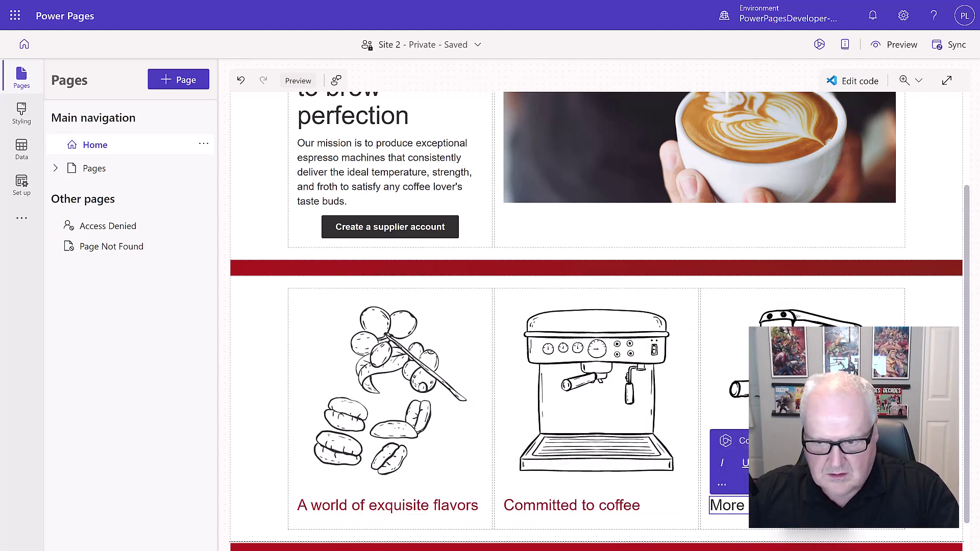
- Add a Small text paragraph under "A world of exquisite flavors", pasting the copied text that starts "We take great pride in sourcing"
scroll(703, 388, "down", 1)
left_click(390, 510)
left_click(284, 234)
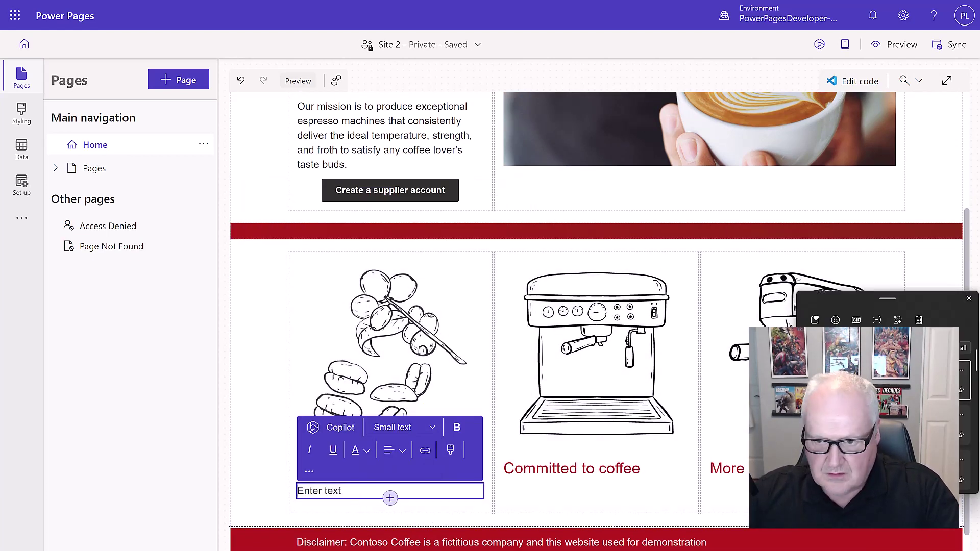
key("super+v")
scroll(365, 440, "down", 3)
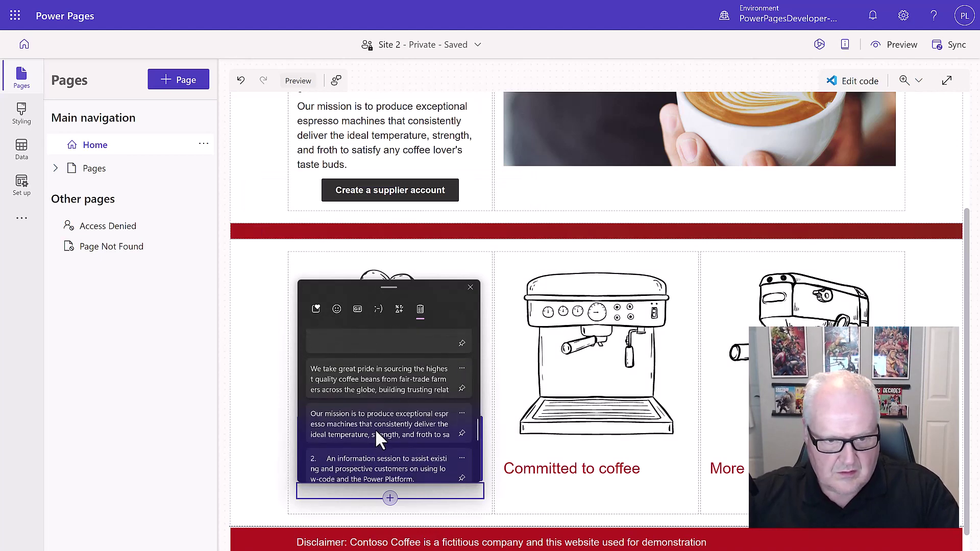
left_click(375, 428)
key("super+v")
- Add Small text paragraphs starting "At our core, we share a deep passion" in the second column and "It's more than just a drink" in the third
left_click(589, 478)
left_click(595, 477)
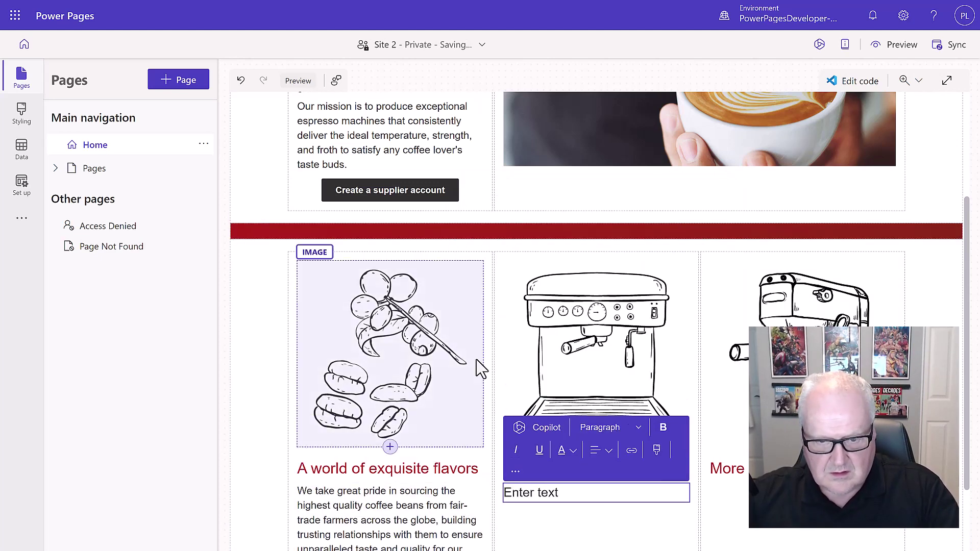
left_click(560, 492)
key("super+v")
key("Escape")
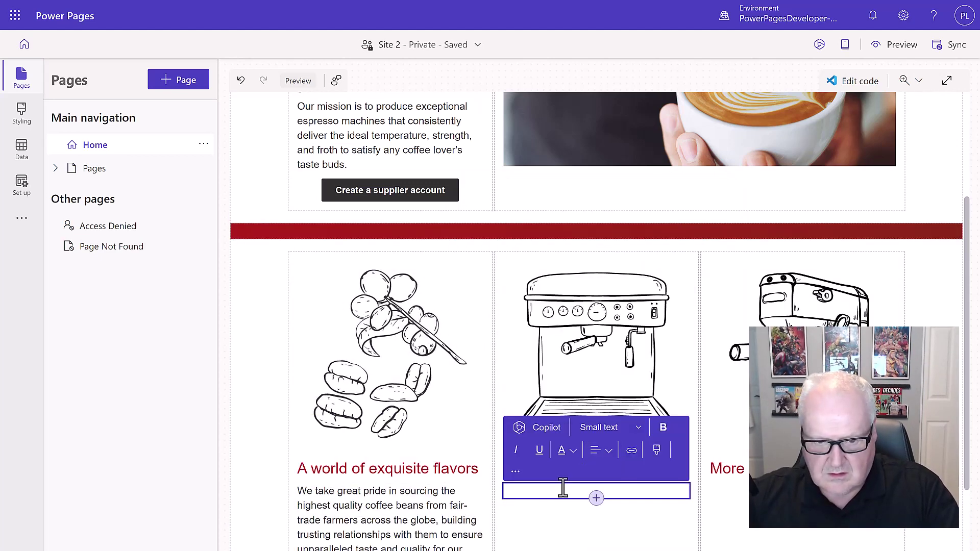
key("super+v")
scroll(568, 382, "down", 1)
left_click(568, 382)
left_click(803, 480)
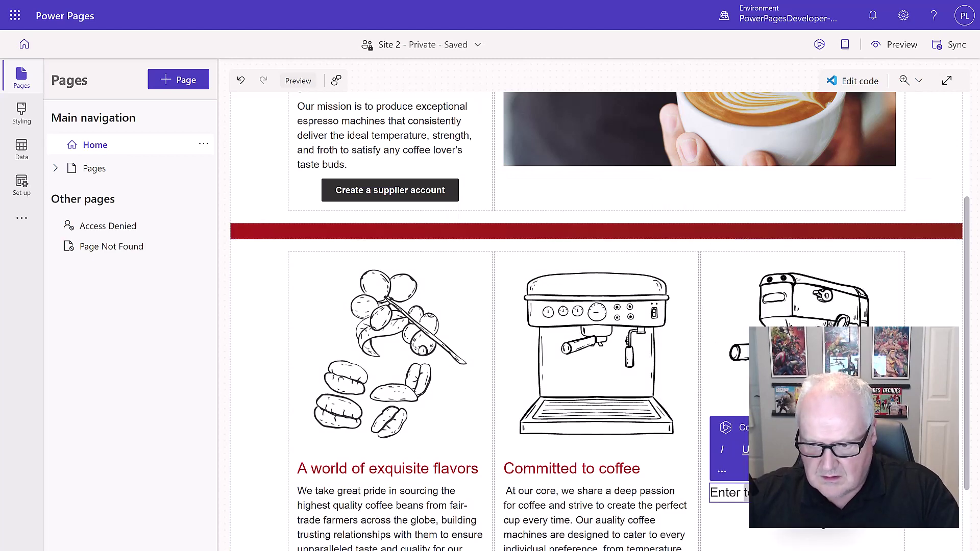
left_click(766, 491)
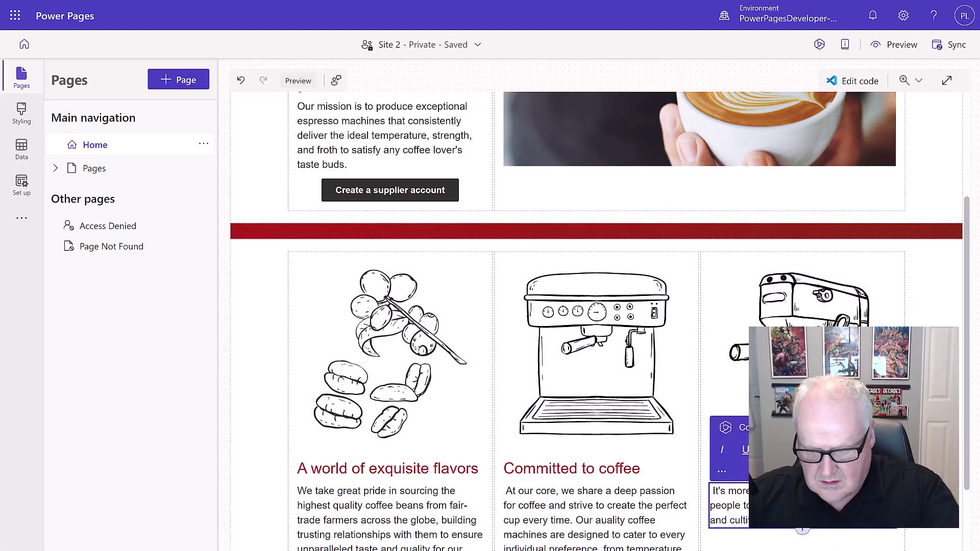
- Add a spacer section below the three columns and use spacer.png from the media library as its background image
scroll(608, 498, "down", 2)
left_click(288, 491)
left_click(279, 269)
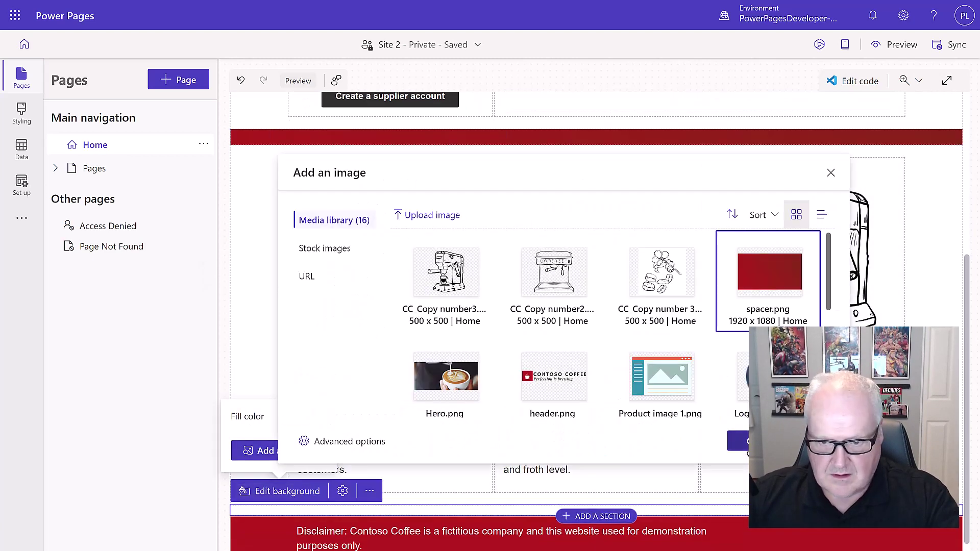
- Add a two-column section below the new spacer and enter the Heading 2 text "From forest to cup" in its first column
left_click(597, 516)
left_click(403, 342)
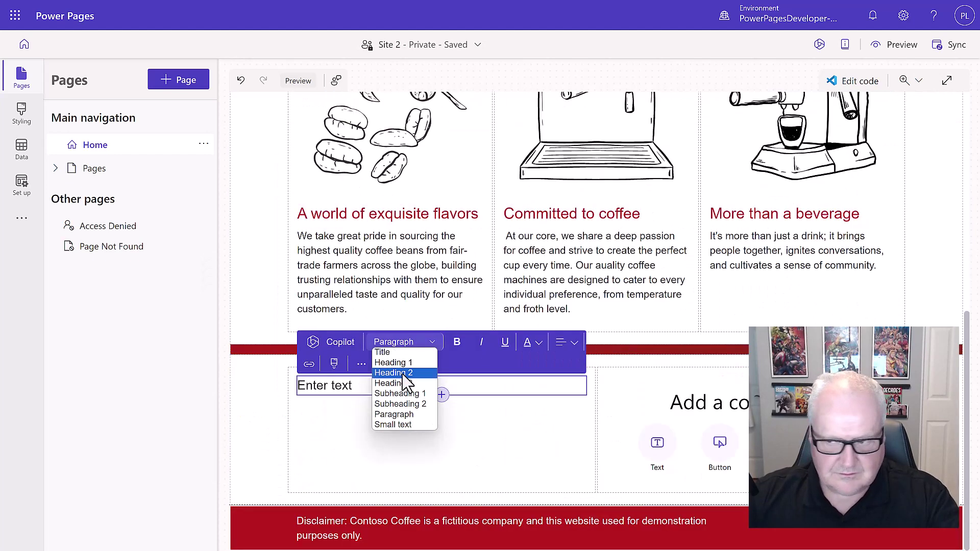
left_click(404, 373)
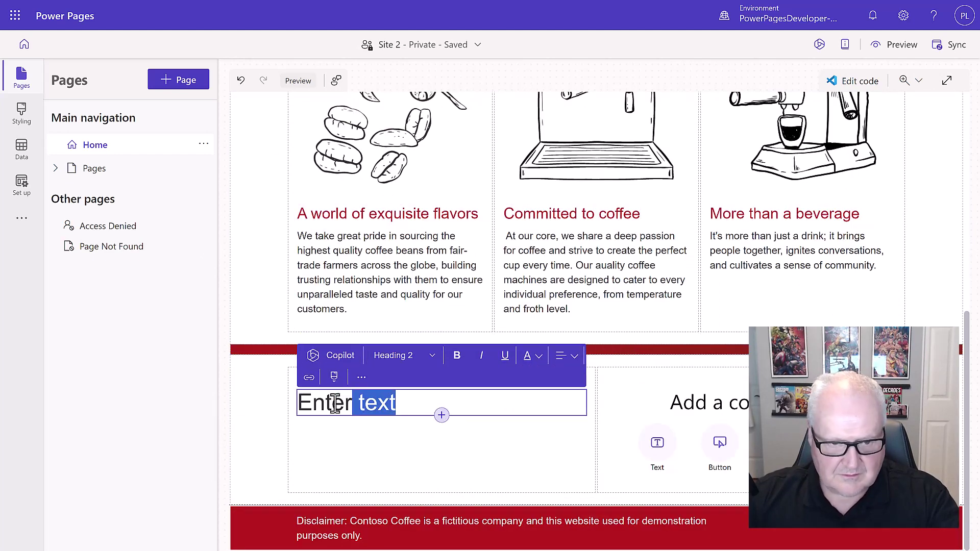
key("super+v")
left_click(374, 396)
key("super+v")
left_click(358, 314)
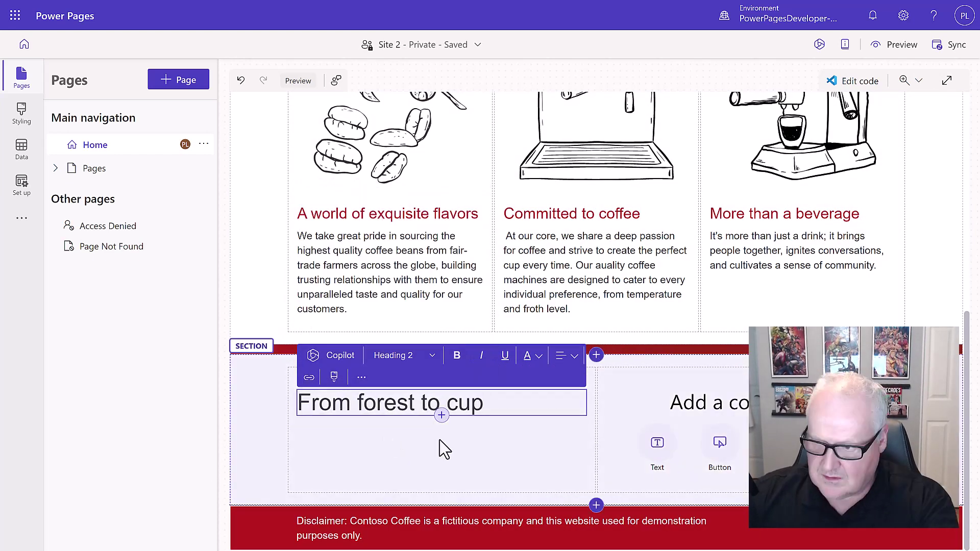
- Add a paragraph under "From forest to cup", pasting the copied text that starts "We are driven by our love for coffee"
key("ctrl+z")
key("super+v")
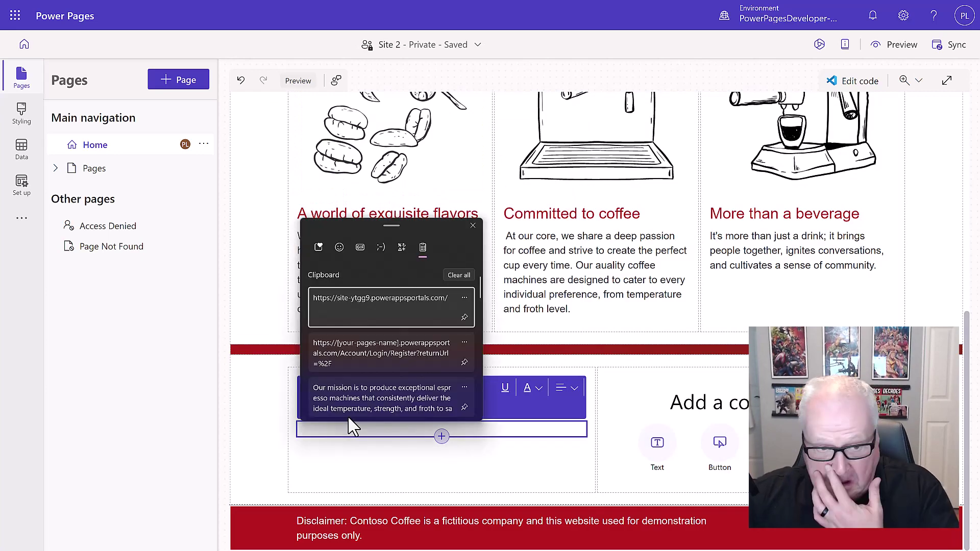
left_click(368, 401)
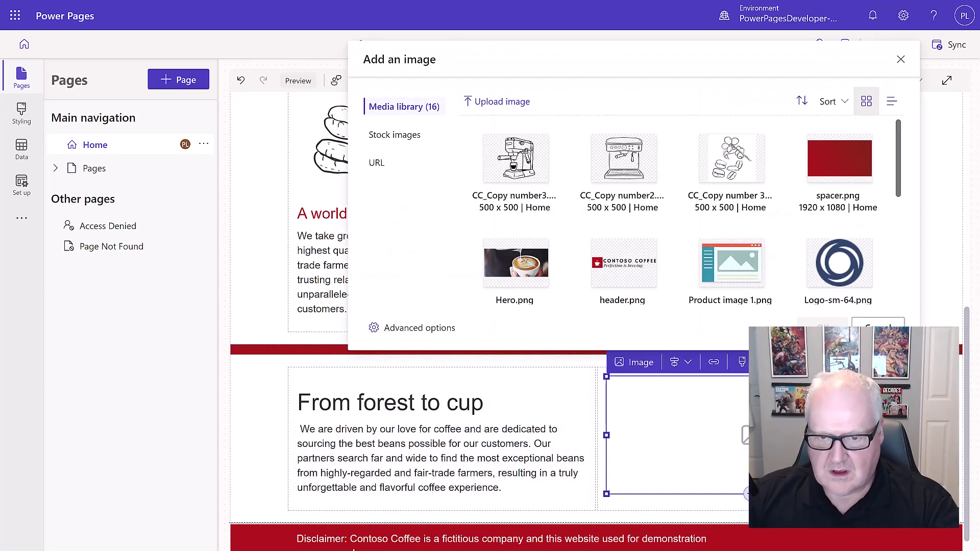
- Search the stock images for "coffee" and insert the coffee beans photo in the section's second column
left_click(396, 136)
type("coffee")
key("Return")
left_click(849, 197)
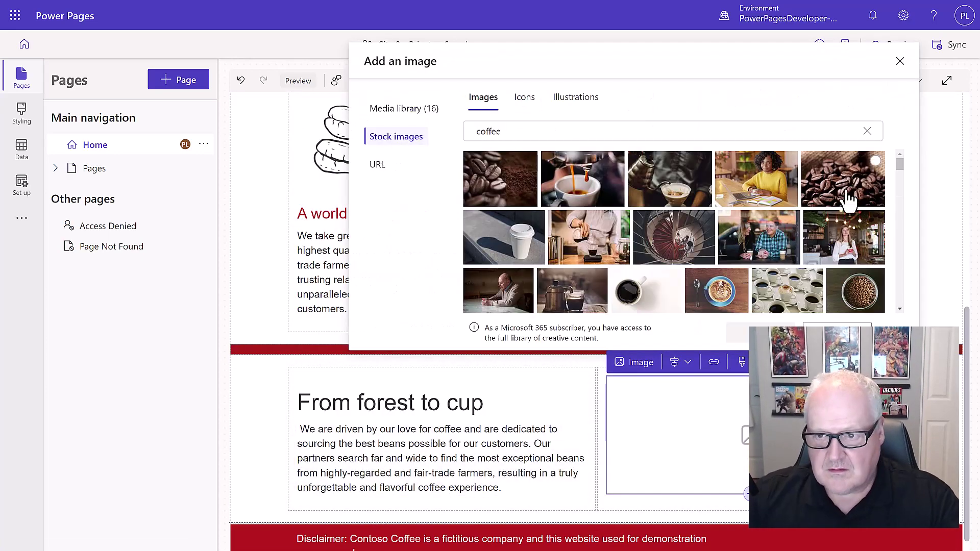
left_click(763, 333)
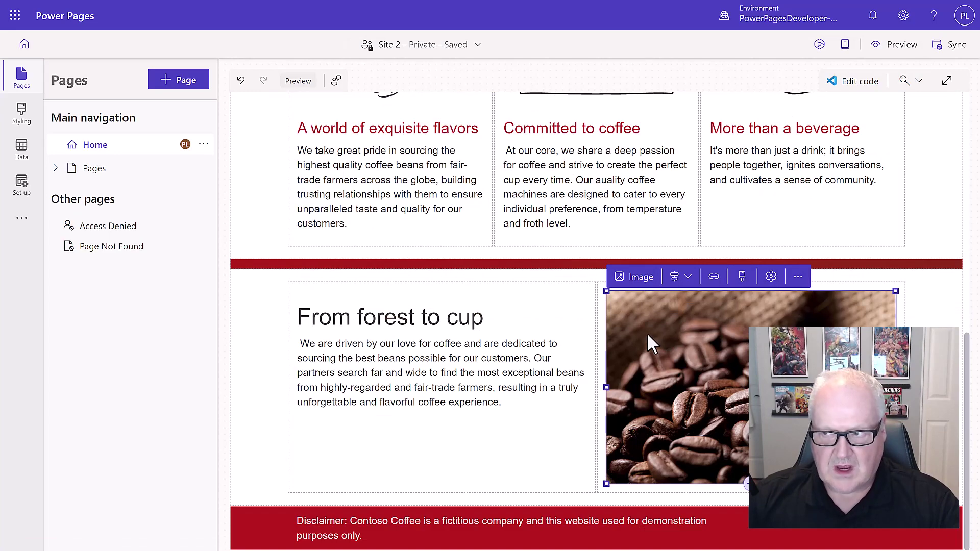
- Preview the finished site and examine the home page from the header down to the footer disclaimer
scroll(647, 333, "up", 6)
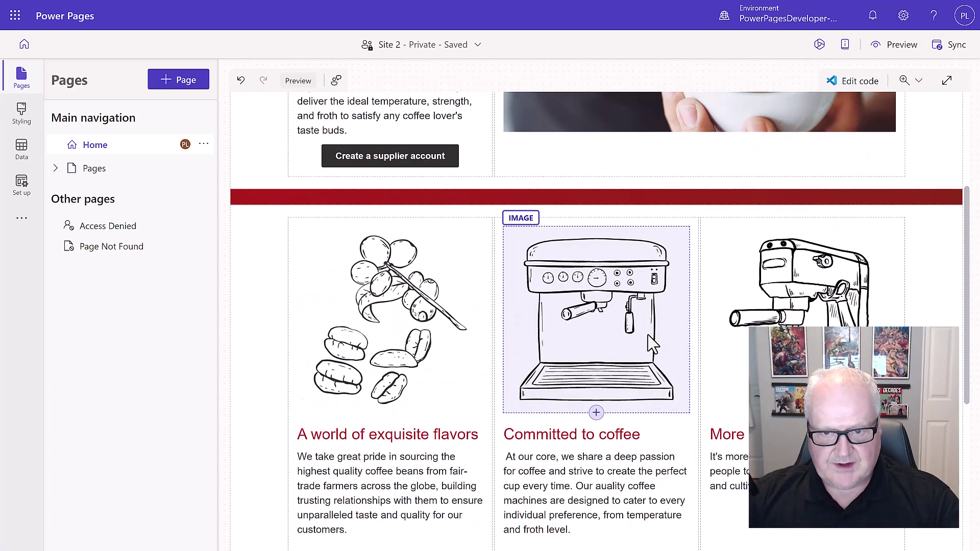
scroll(652, 344, "up", 4)
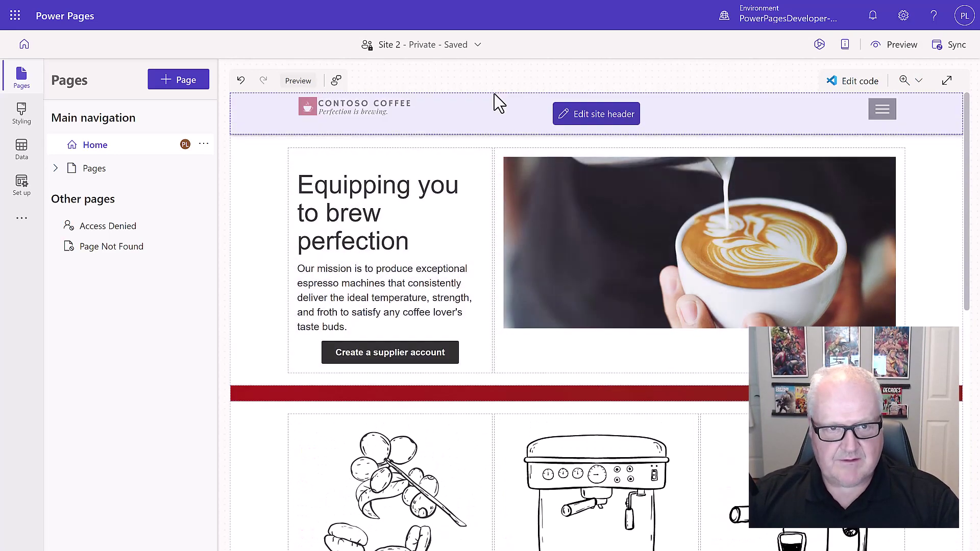
left_click(895, 59)
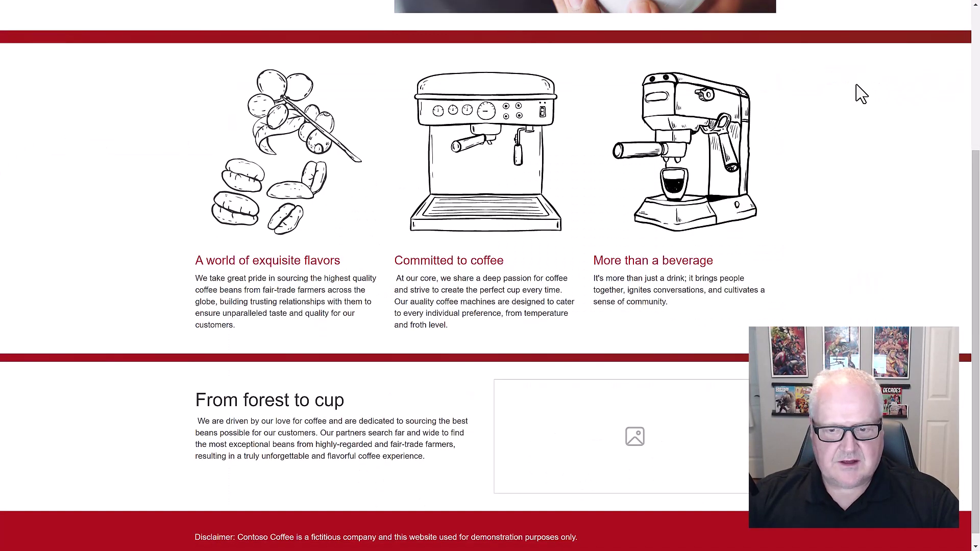
scroll(860, 92, "down", 1)
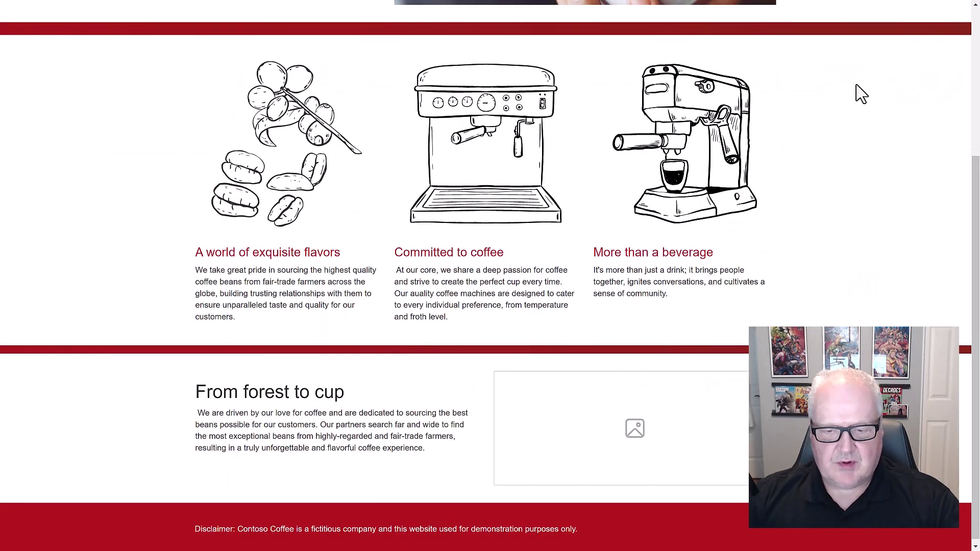
scroll(657, 388, "up", 4)
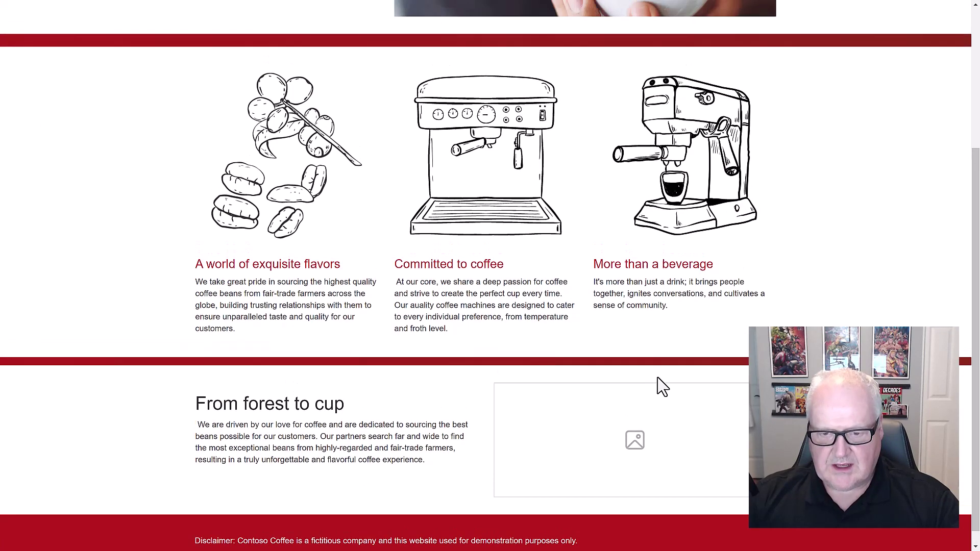
scroll(657, 376, "down", 4)
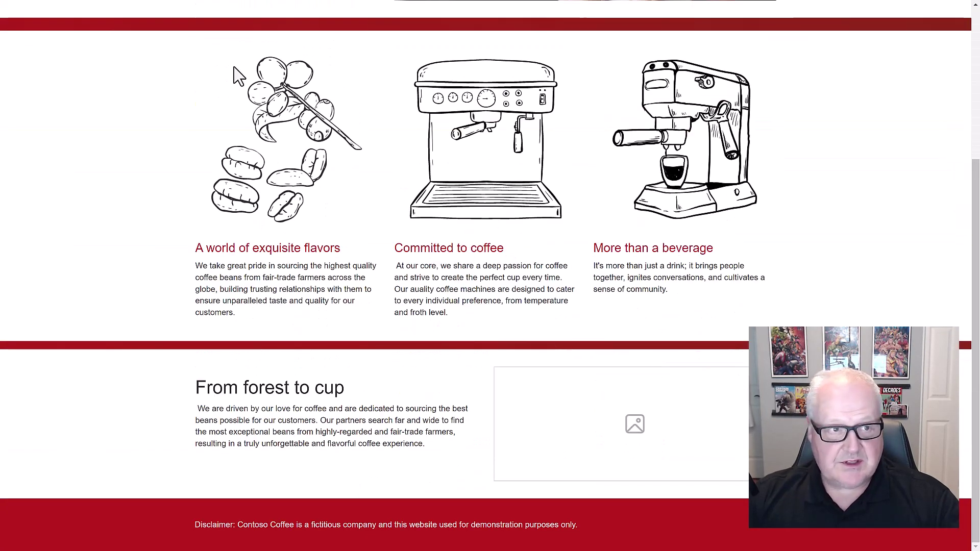
scroll(239, 76, "up", 4)
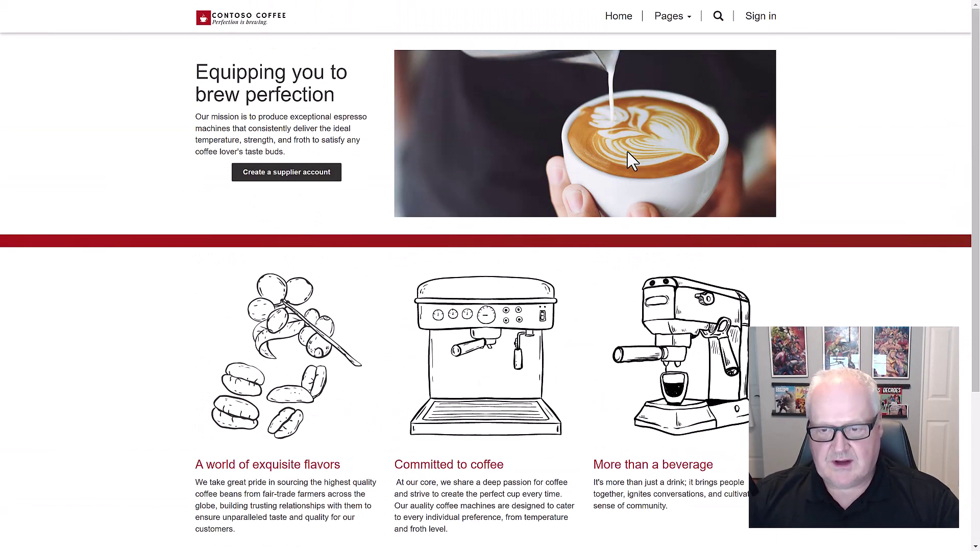